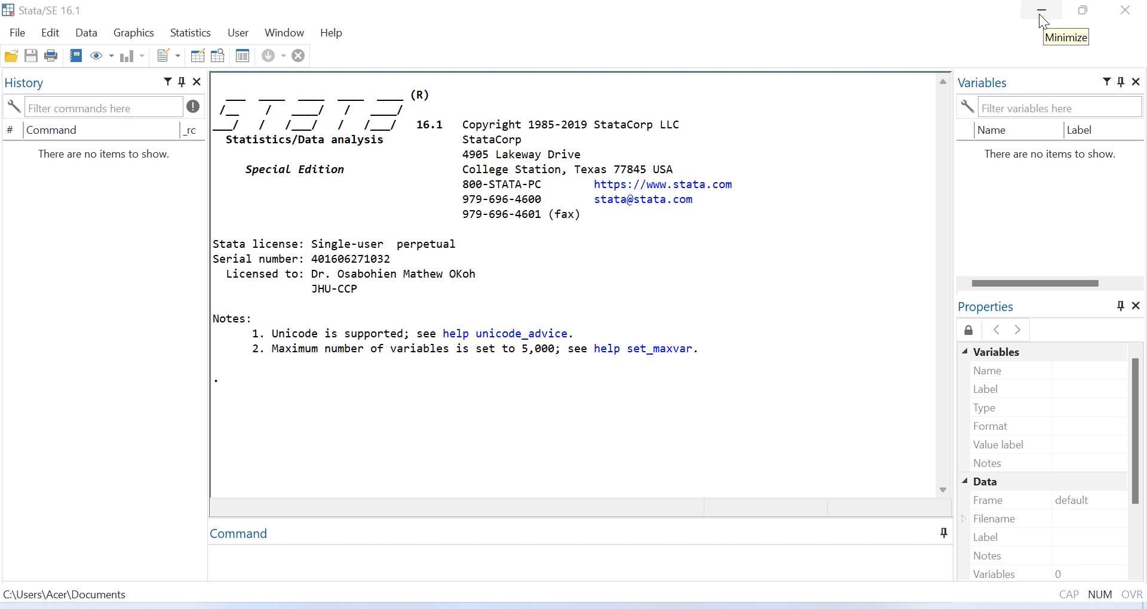
- Load the auto.dta example dataset installed with Stata and minimize the help viewer
{"action": "mouse_move", "coordinate": [1086, 20]}
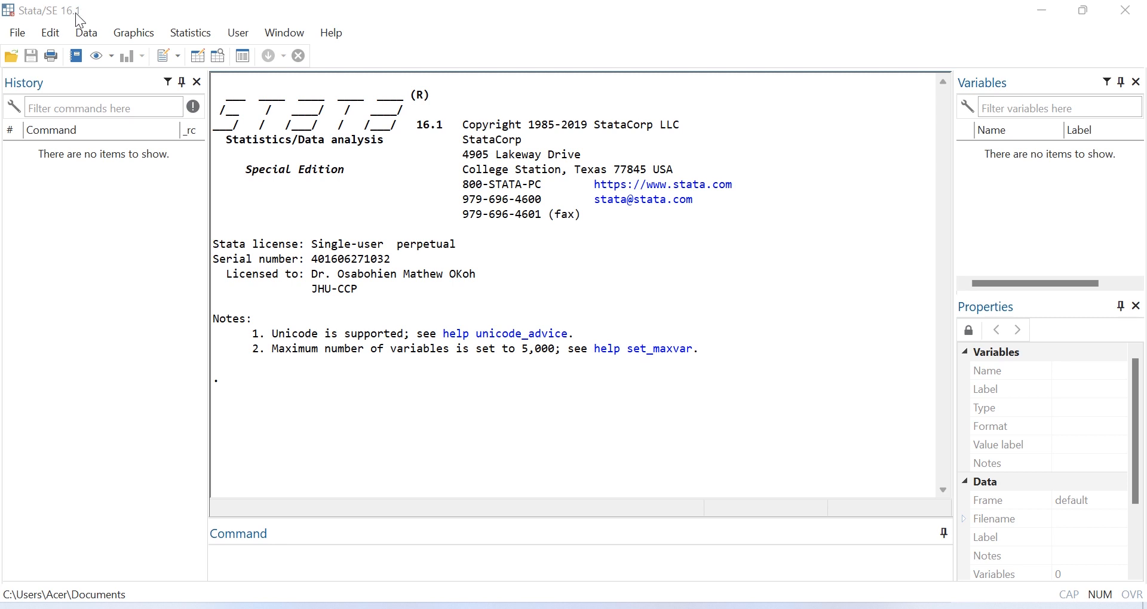
{"action": "left_click", "coordinate": [18, 34]}
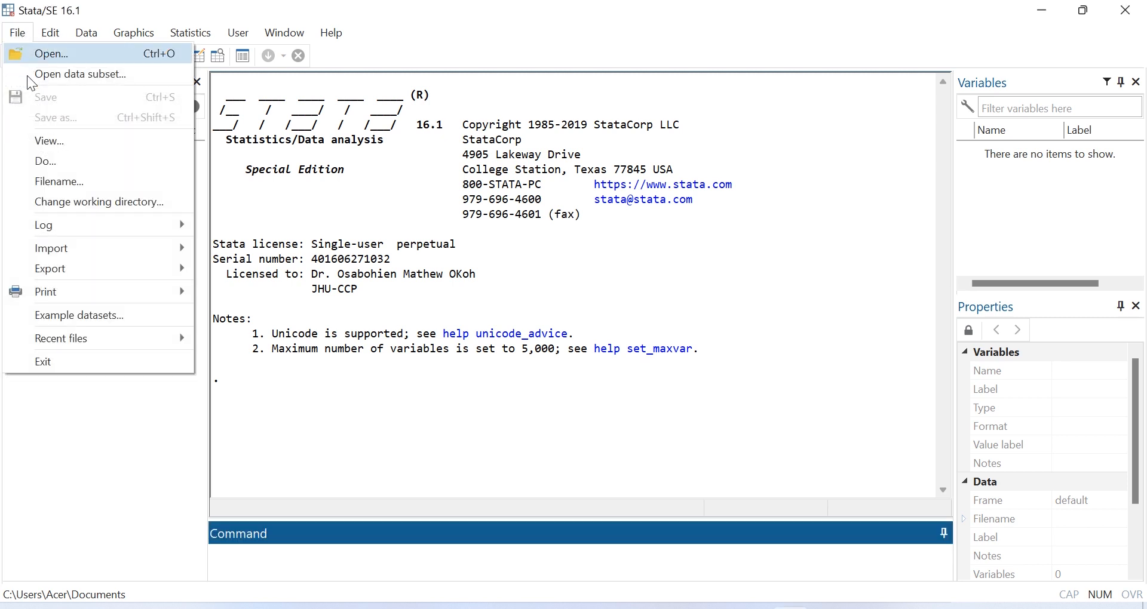
{"action": "mouse_move", "coordinate": [62, 276]}
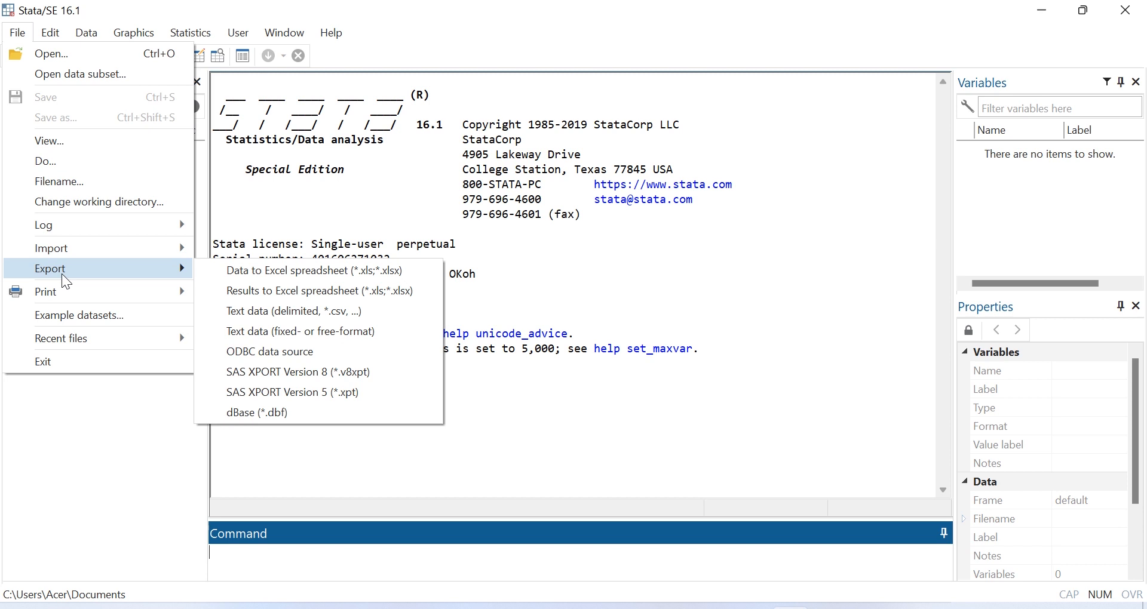
{"action": "left_click", "coordinate": [91, 315]}
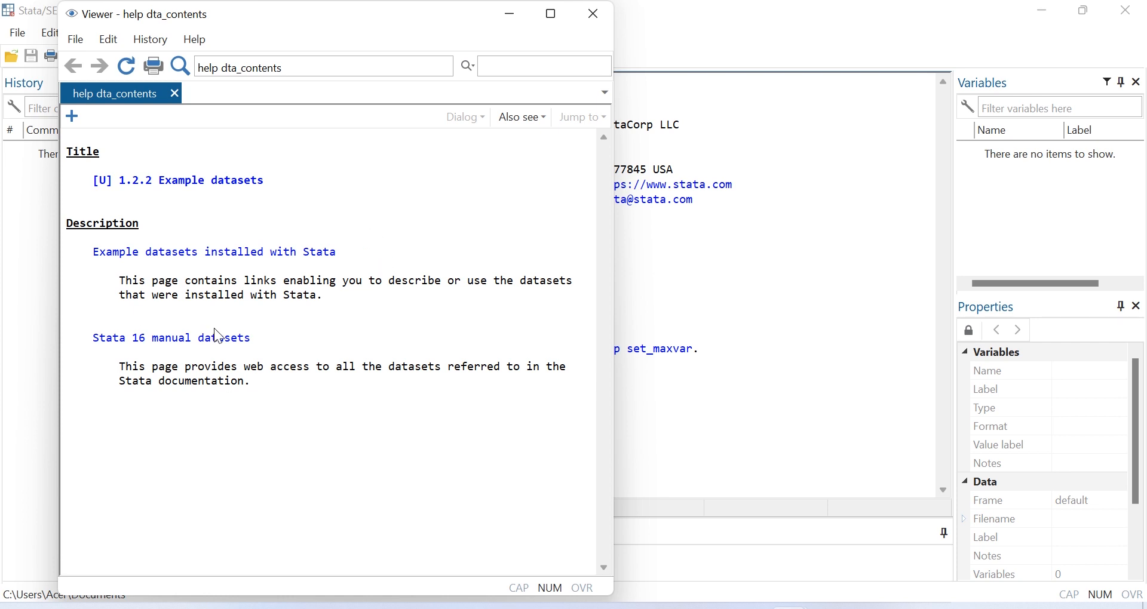
{"action": "left_click", "coordinate": [206, 253]}
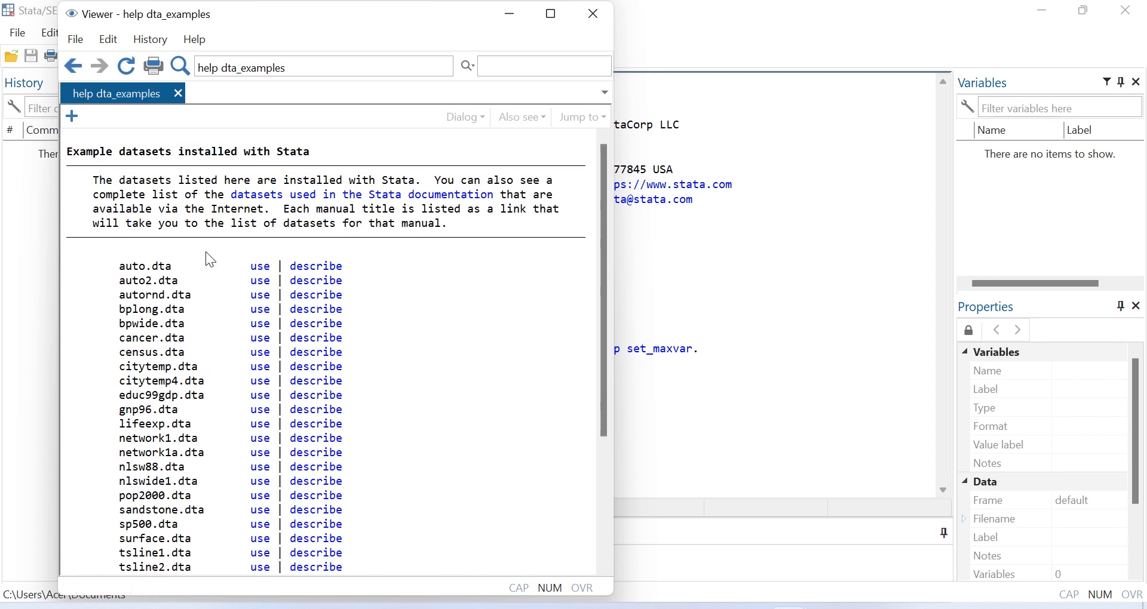
{"action": "left_click", "coordinate": [263, 270]}
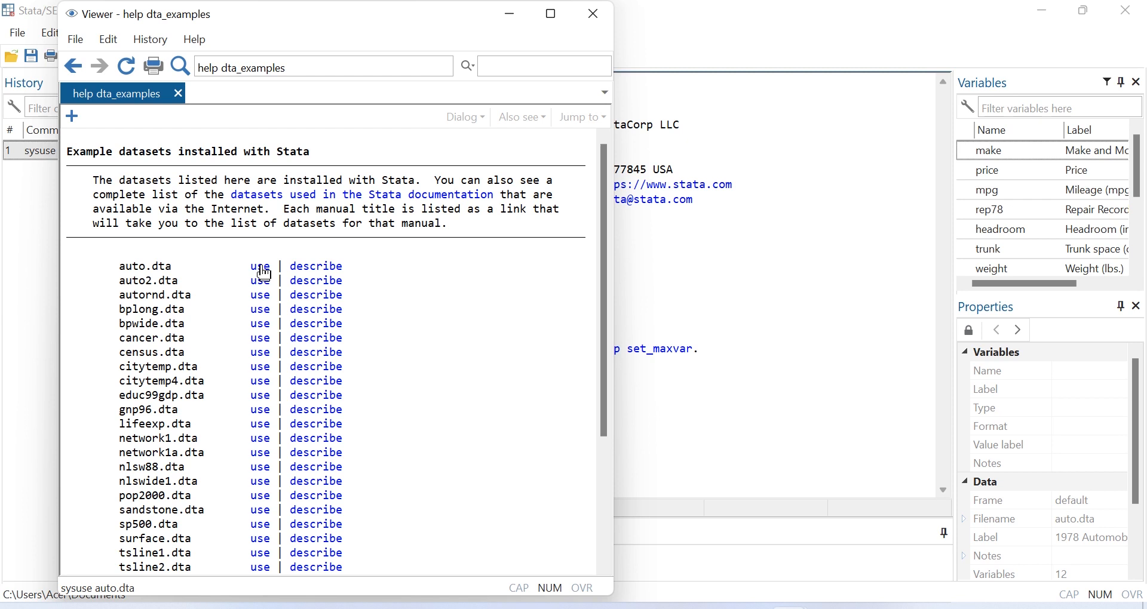
{"action": "left_click", "coordinate": [526, 18]}
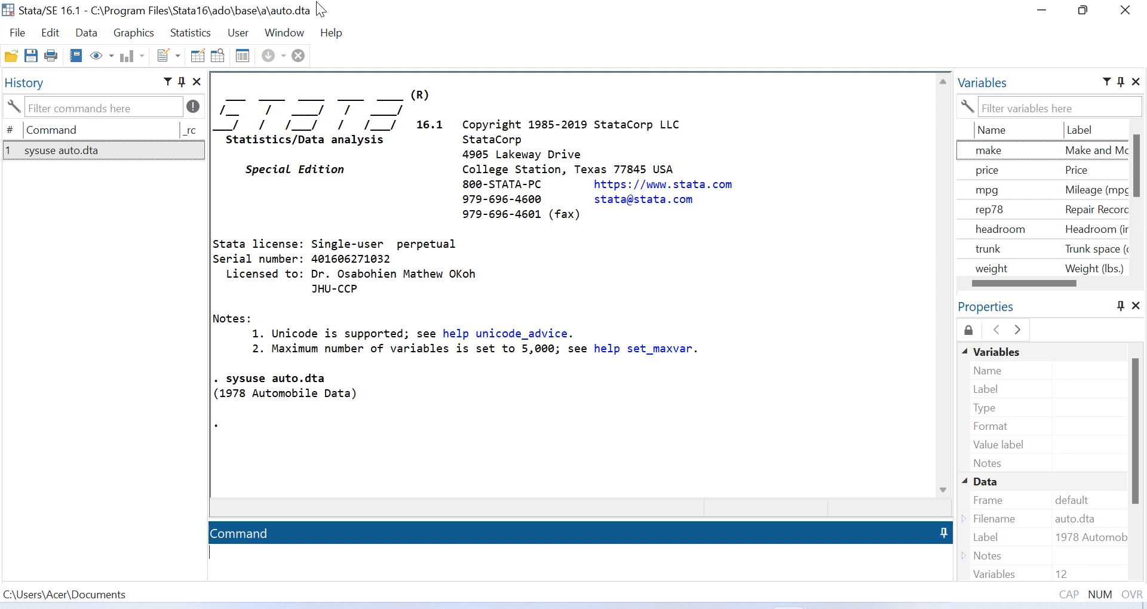
- Examine the dialogs for opening a dataset and loading a data subset, closing both without loading anything
{"action": "left_click", "coordinate": [24, 37]}
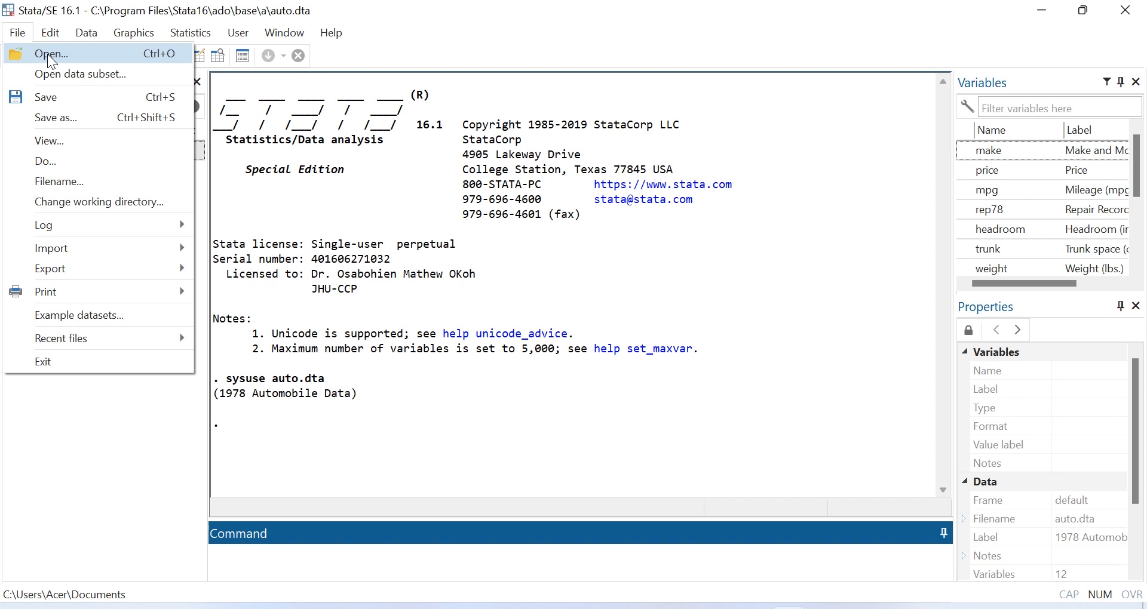
{"action": "left_click", "coordinate": [48, 54]}
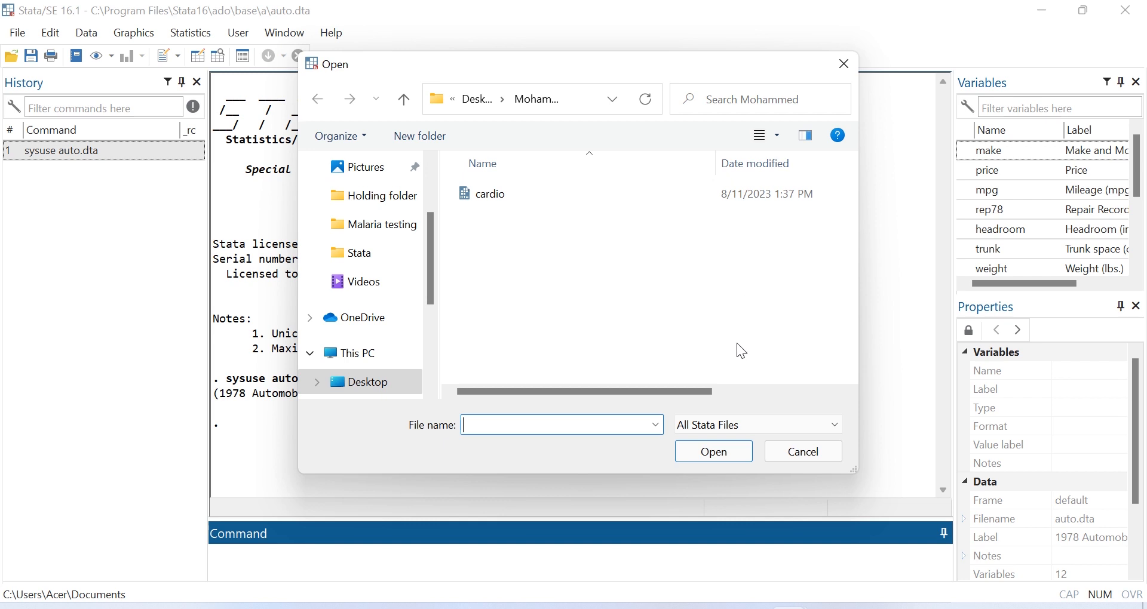
{"action": "left_click", "coordinate": [811, 451]}
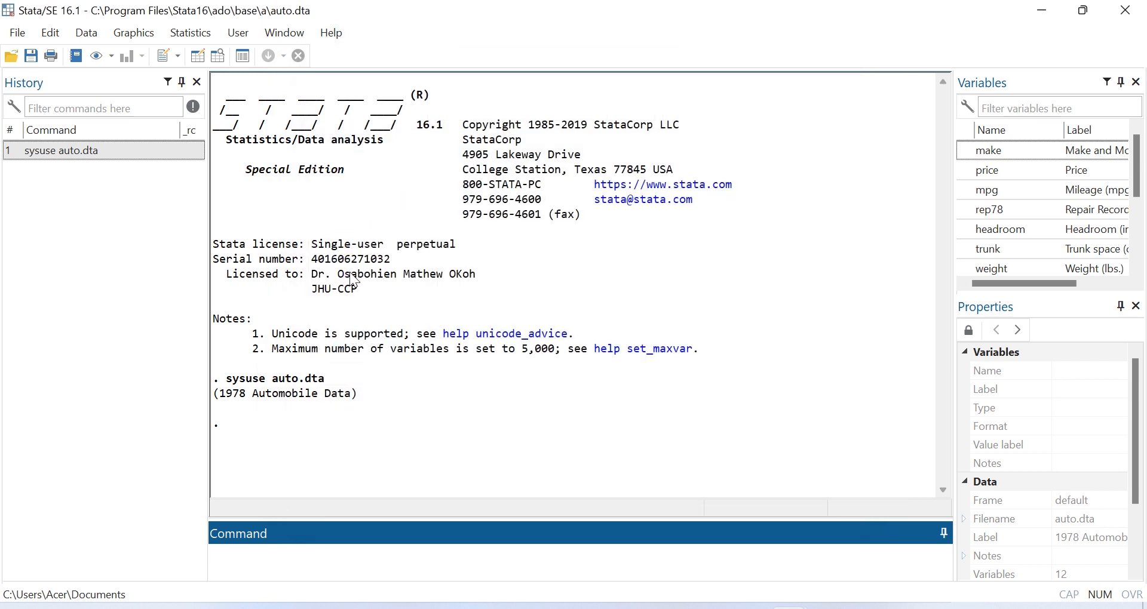
{"action": "left_click", "coordinate": [20, 33]}
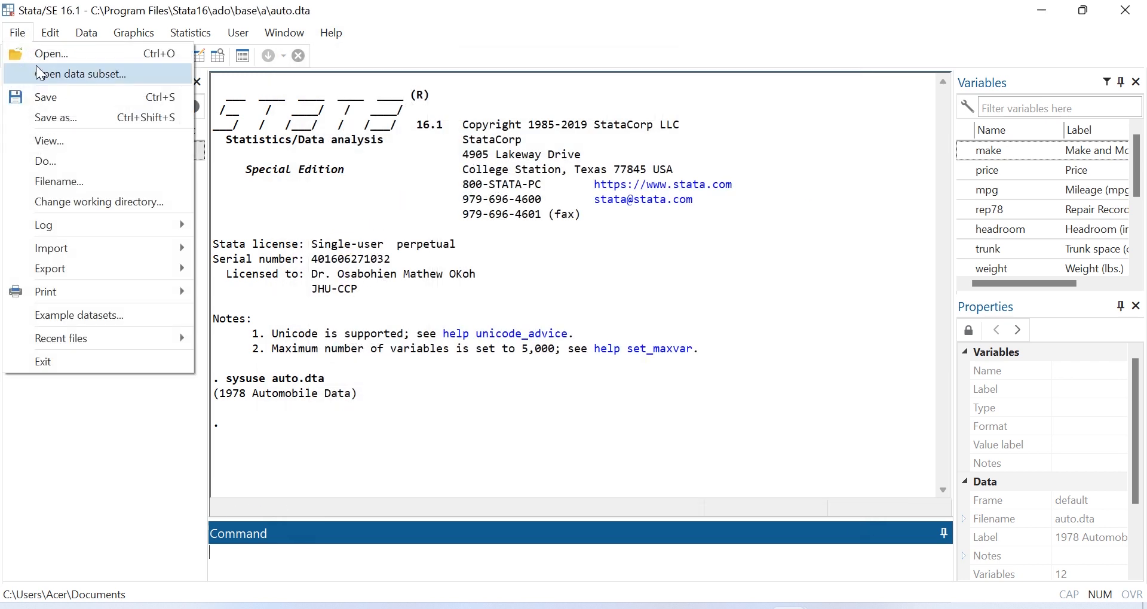
{"action": "left_click", "coordinate": [69, 73]}
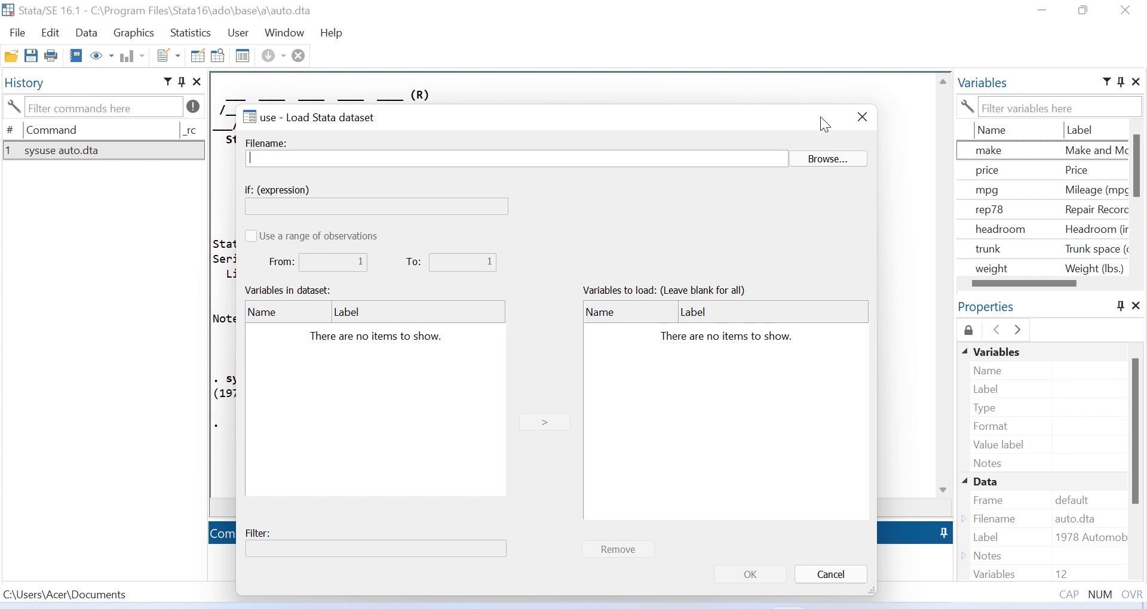
{"action": "left_click", "coordinate": [860, 119]}
- Examine the dialogs for choosing a file to view and for running a do-file, cancelling both
{"action": "left_click", "coordinate": [18, 32]}
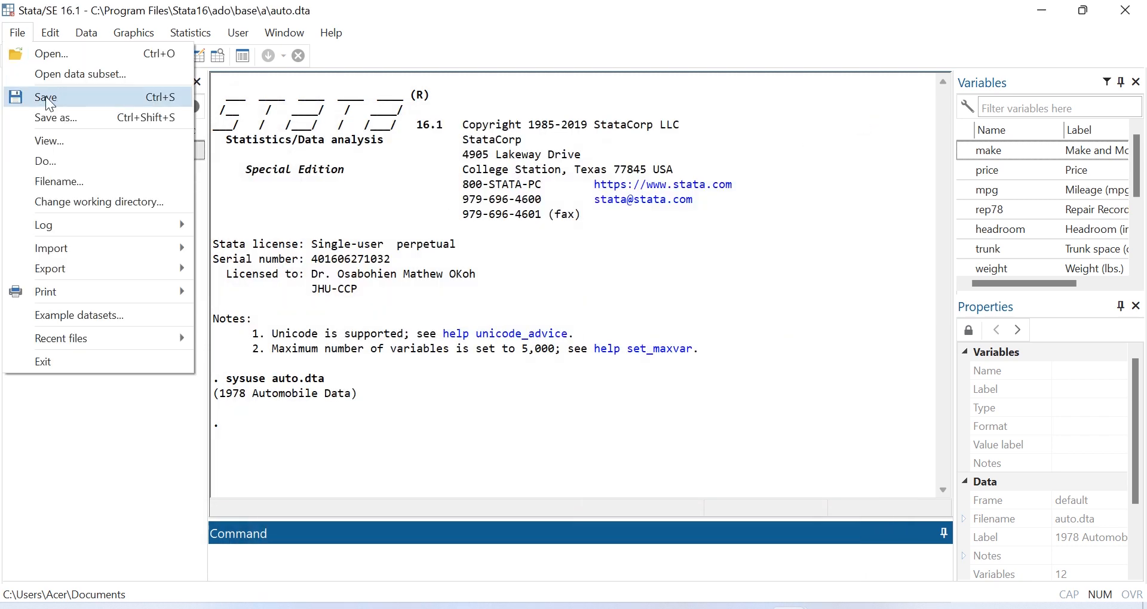
{"action": "left_click", "coordinate": [55, 142]}
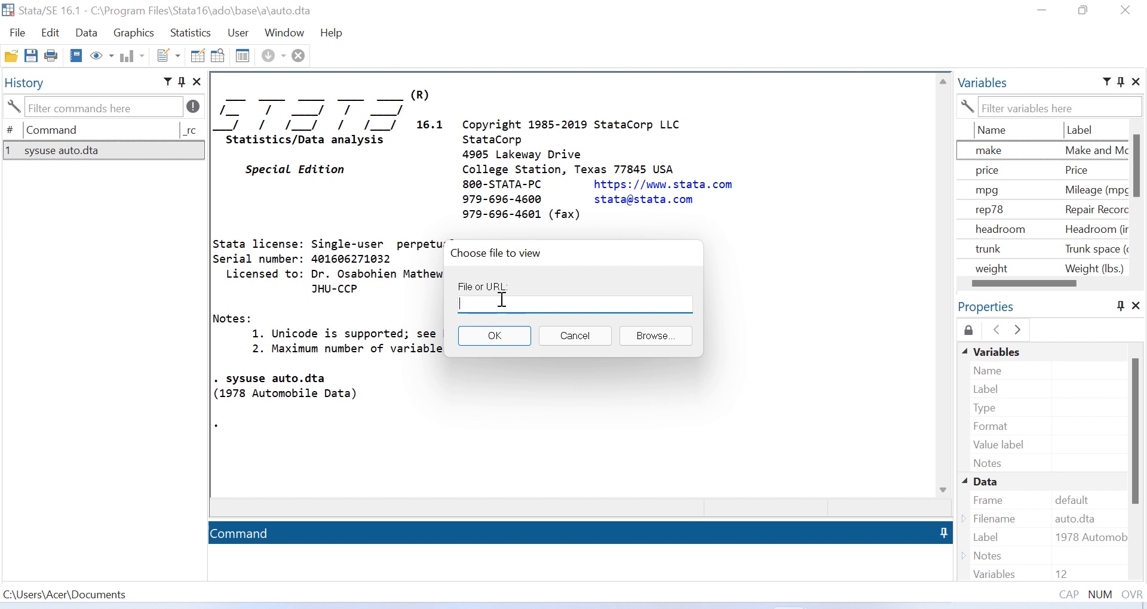
{"action": "left_click", "coordinate": [586, 332]}
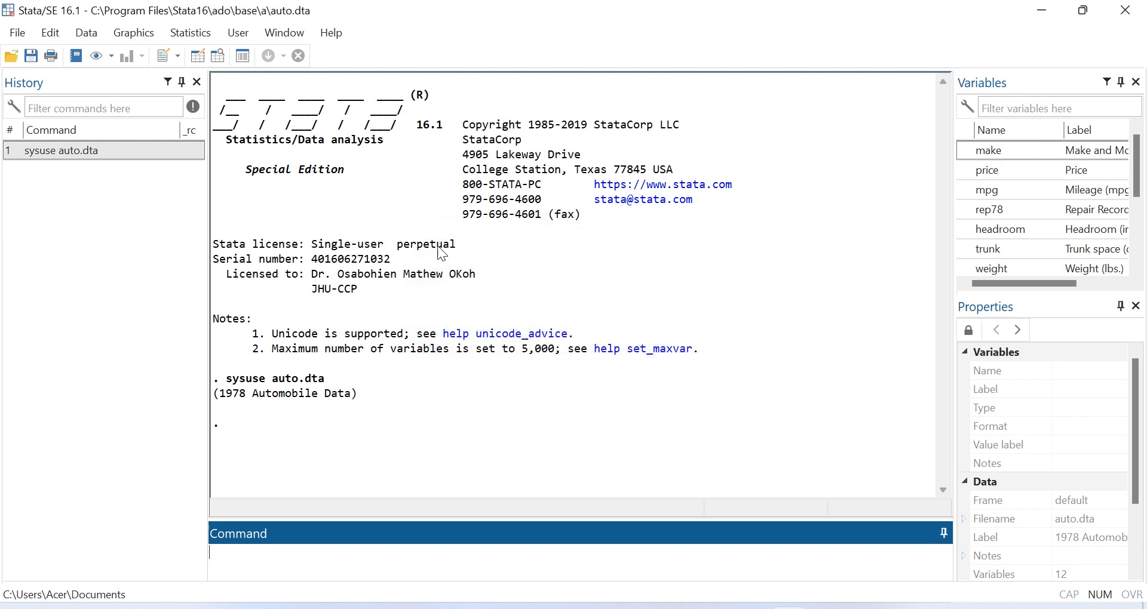
{"action": "left_click", "coordinate": [21, 32]}
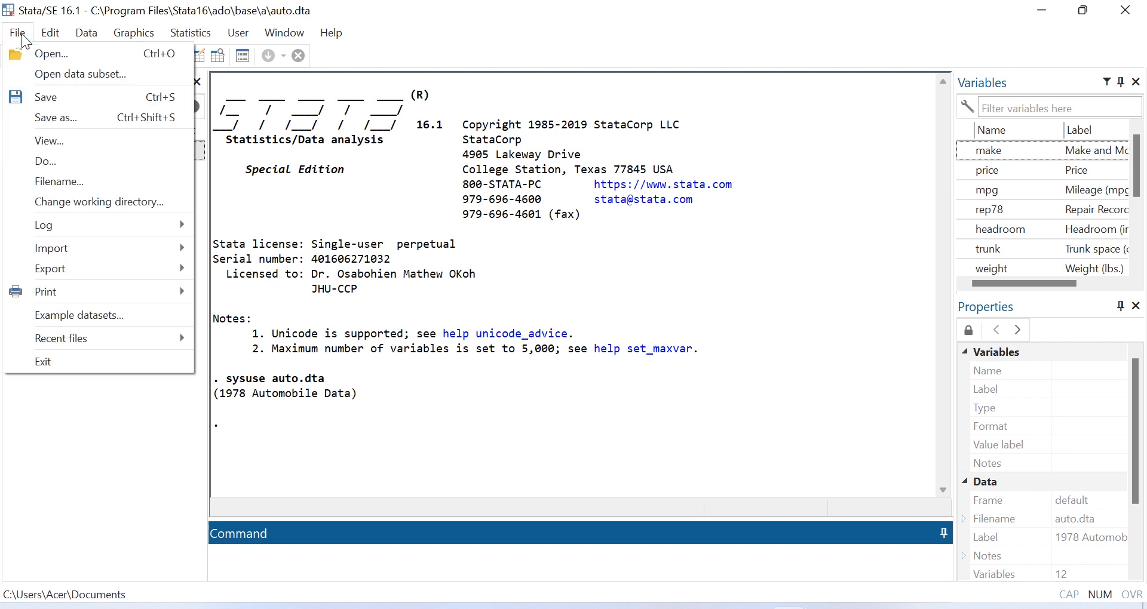
{"action": "left_click", "coordinate": [55, 169]}
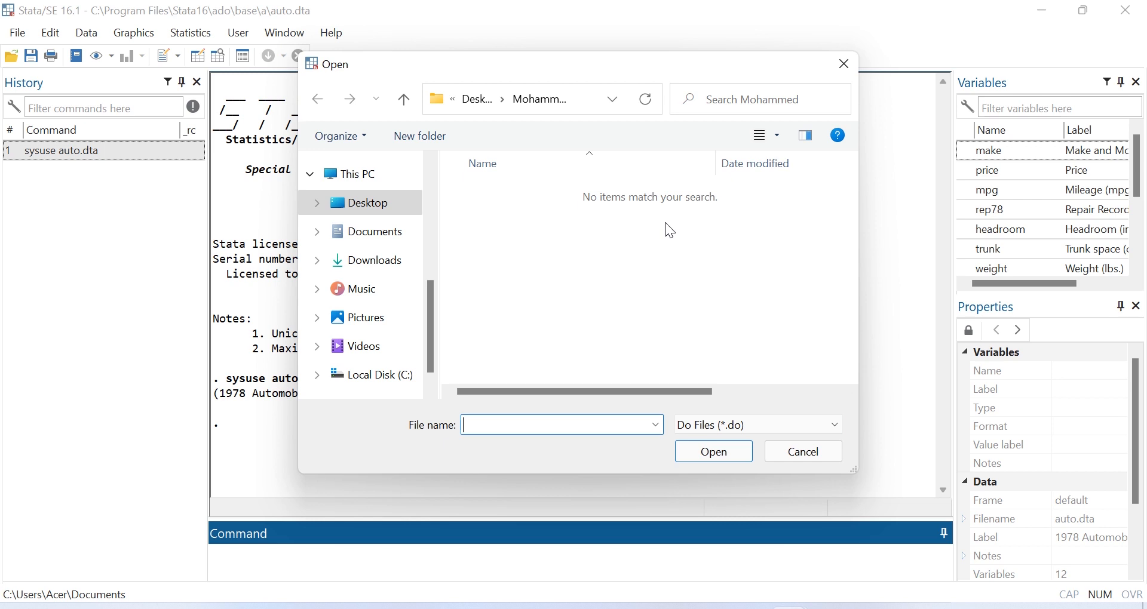
{"action": "left_click", "coordinate": [828, 459]}
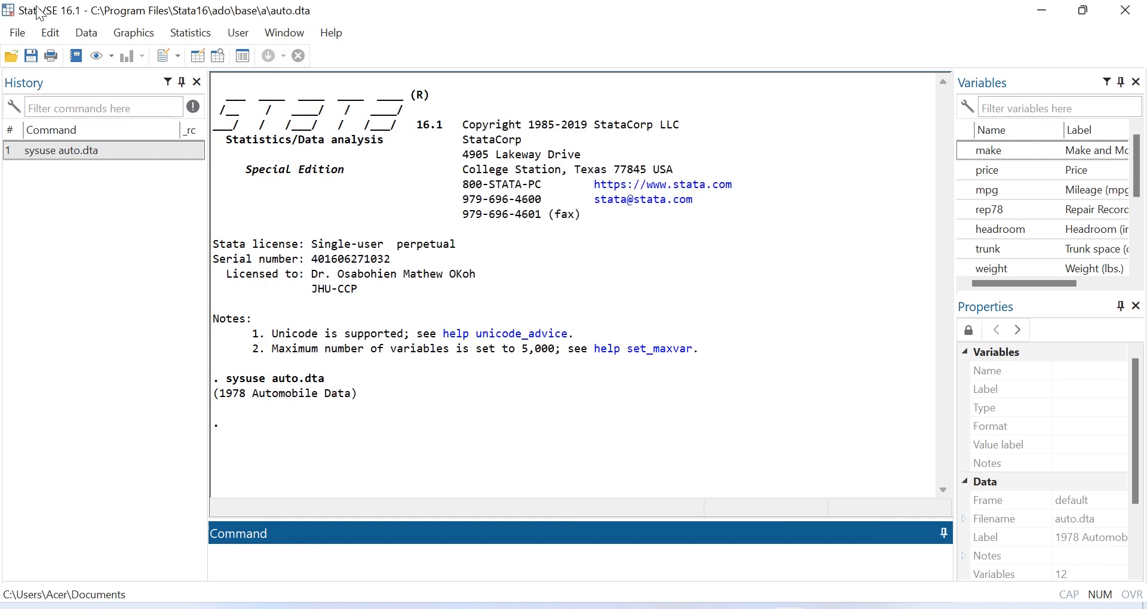
- Examine the file selection dialog of the Filename command and close it without choosing a file
{"action": "left_click", "coordinate": [18, 34]}
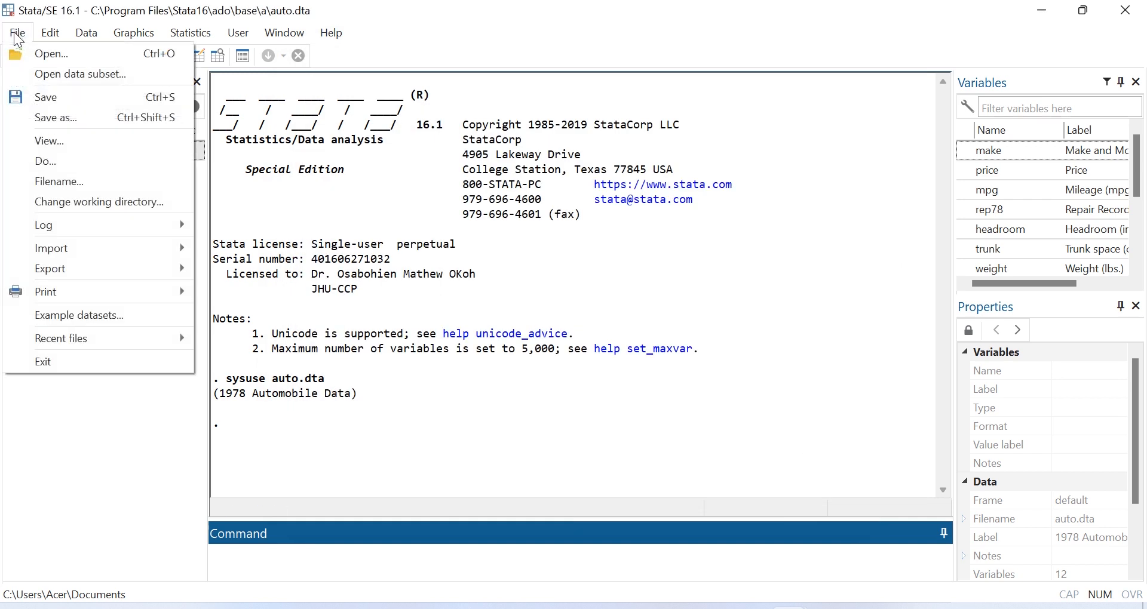
{"action": "left_click", "coordinate": [61, 177]}
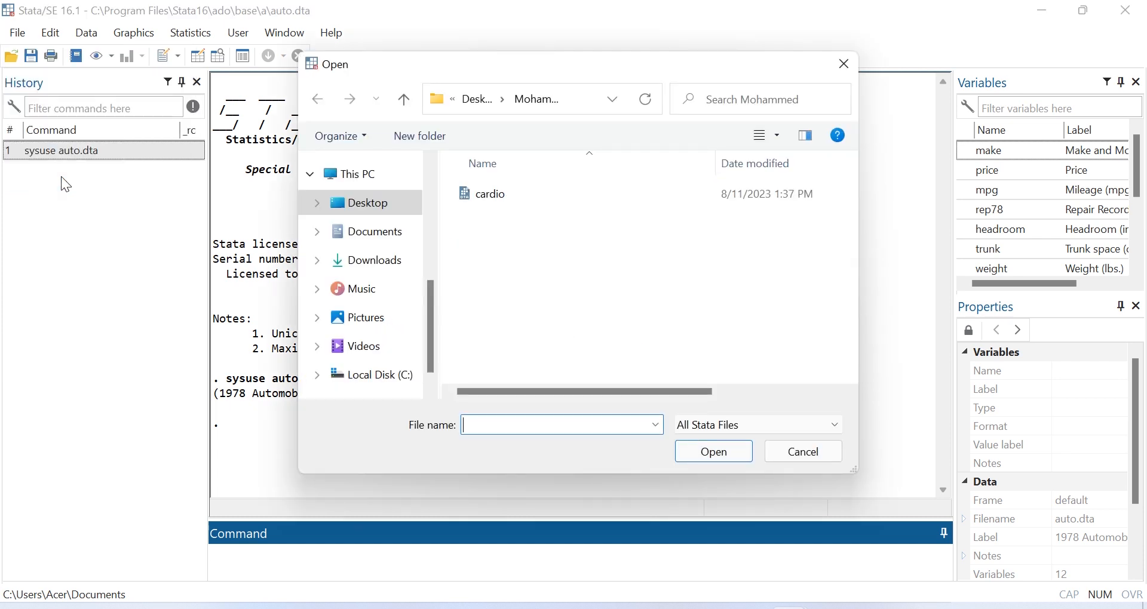
{"action": "left_click", "coordinate": [842, 78]}
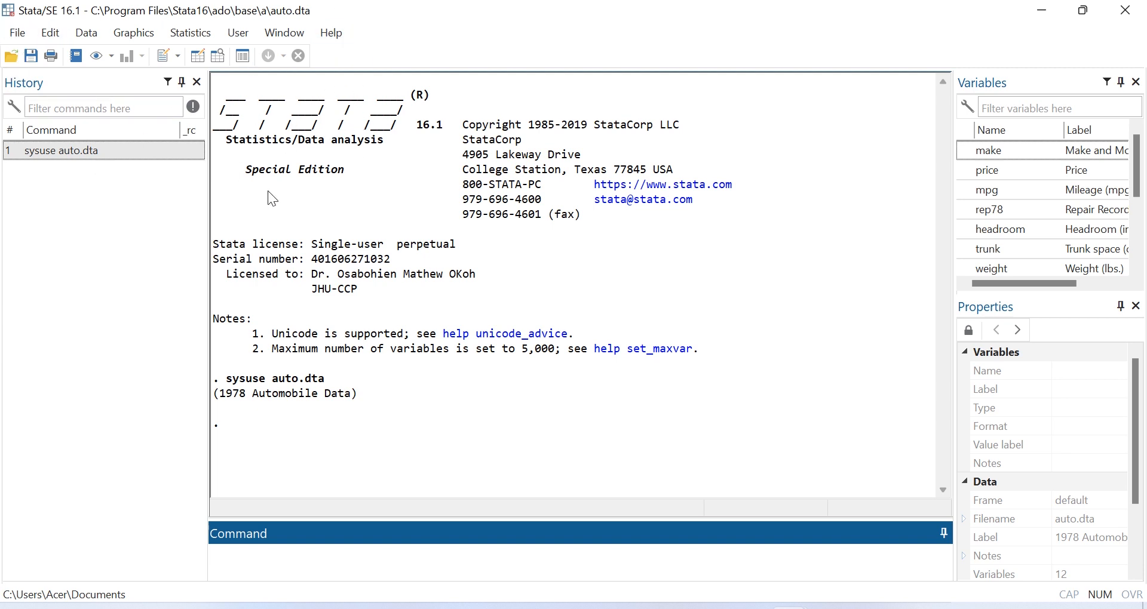
- Examine the file commands for changing the working directory, logging, importing, exporting, printing, example datasets and recent files
{"action": "left_click", "coordinate": [24, 31]}
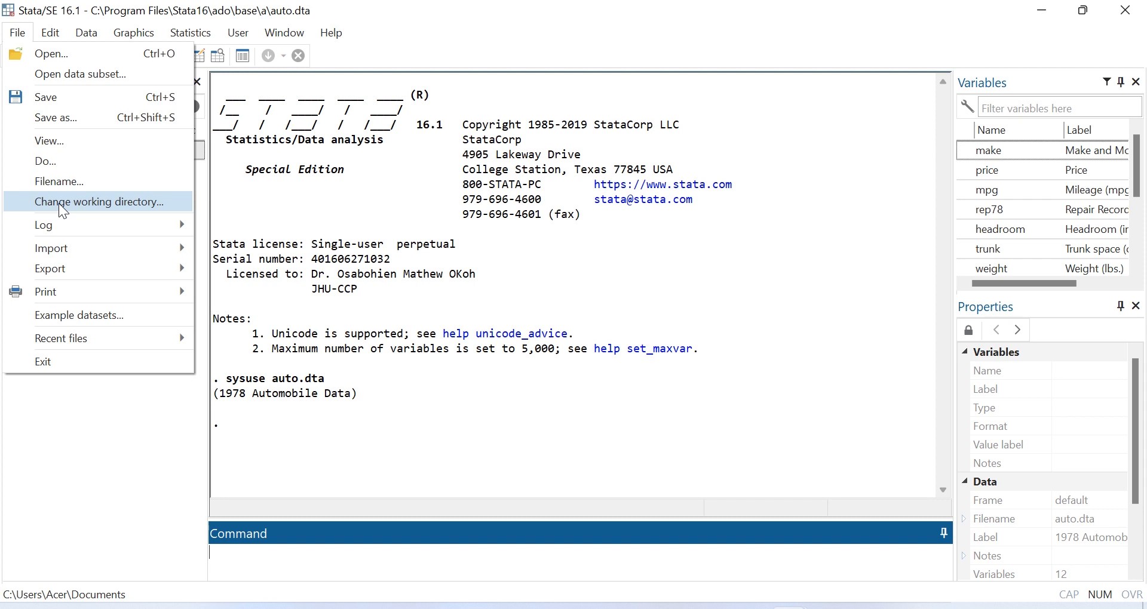
{"action": "left_click", "coordinate": [245, 433]}
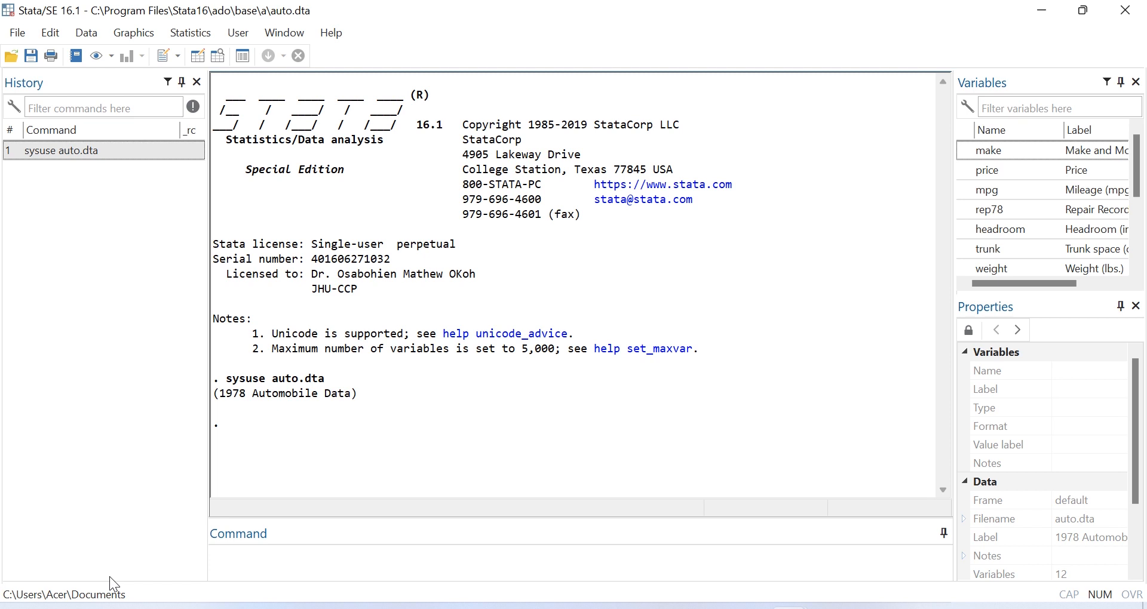
{"action": "left_click", "coordinate": [18, 32]}
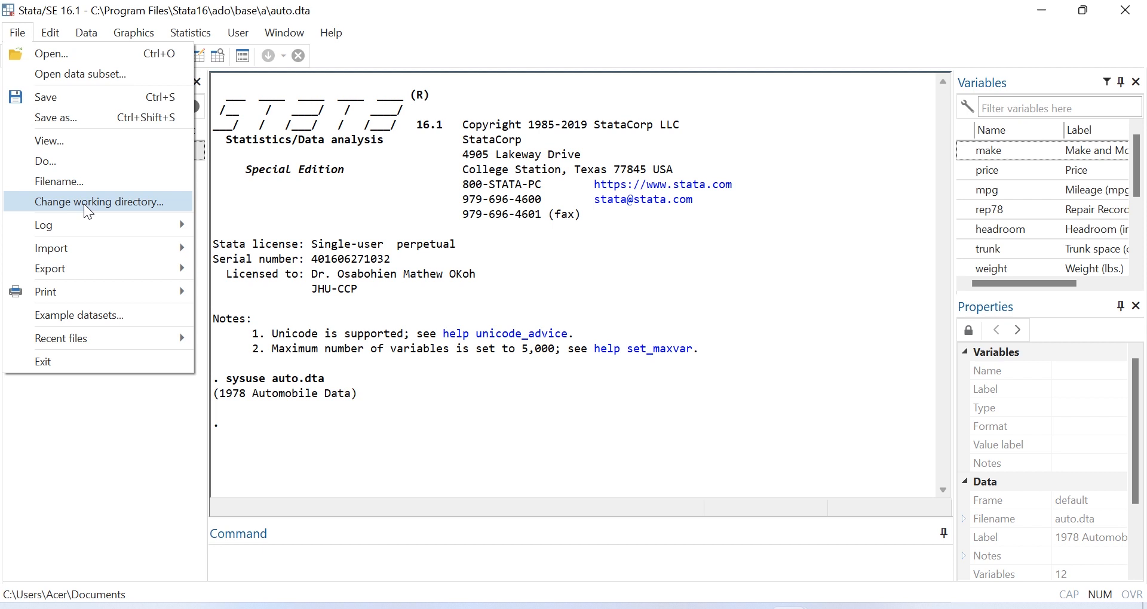
{"action": "mouse_move", "coordinate": [62, 231]}
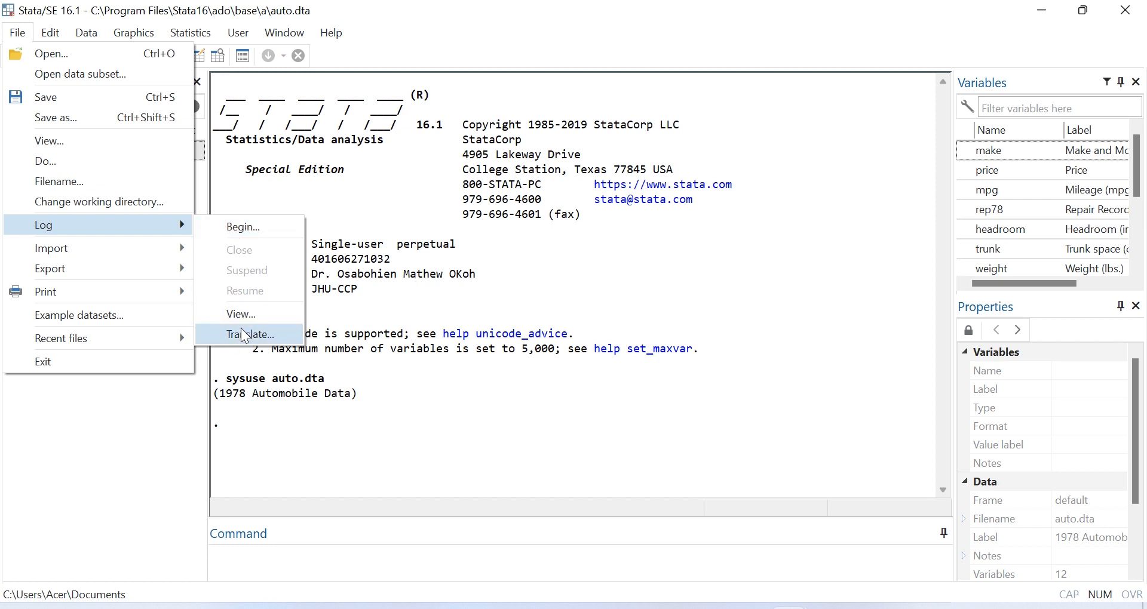
{"action": "mouse_move", "coordinate": [101, 249]}
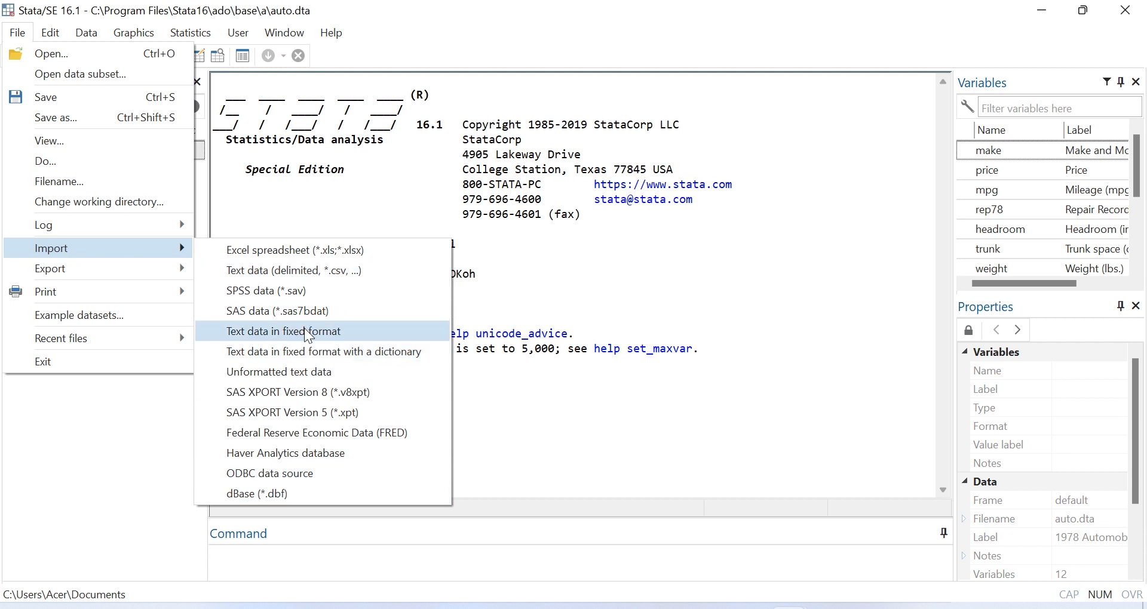
{"action": "mouse_move", "coordinate": [129, 268]}
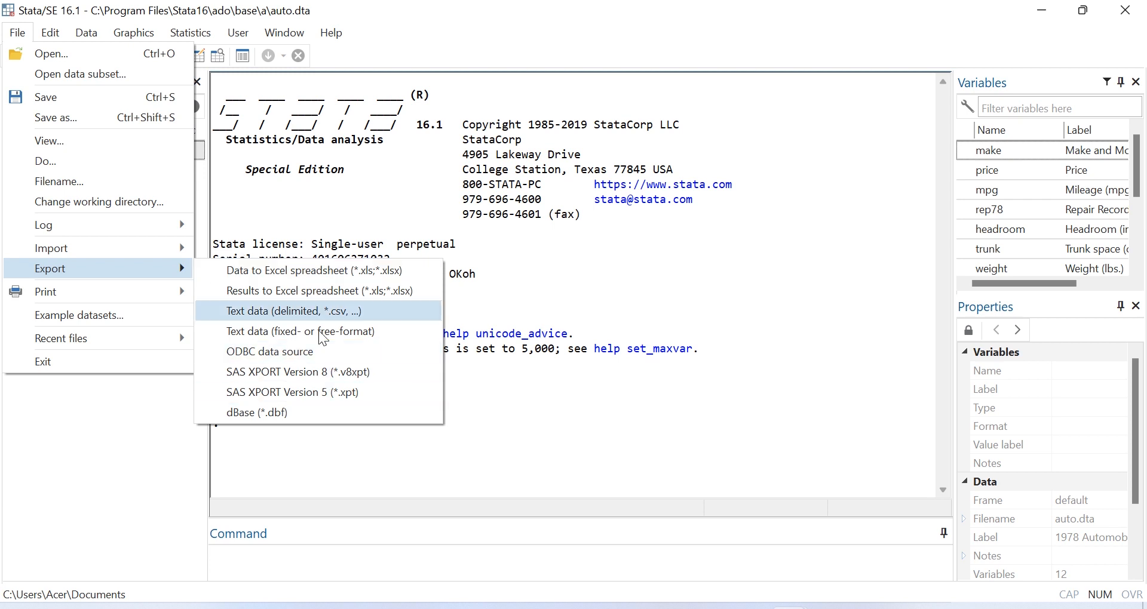
{"action": "mouse_move", "coordinate": [84, 287]}
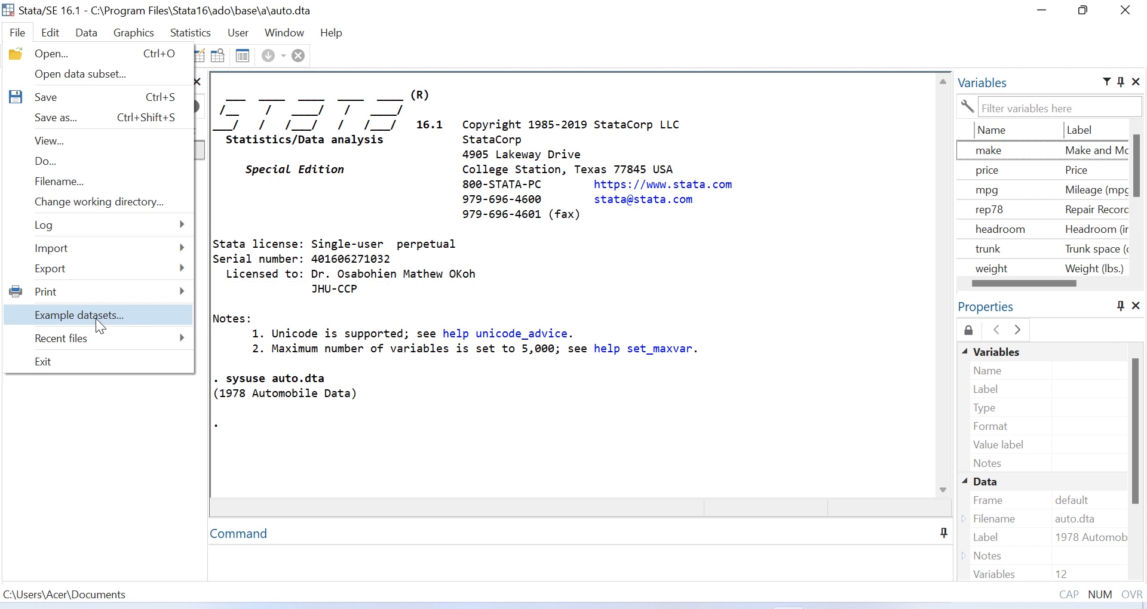
{"action": "mouse_move", "coordinate": [59, 342]}
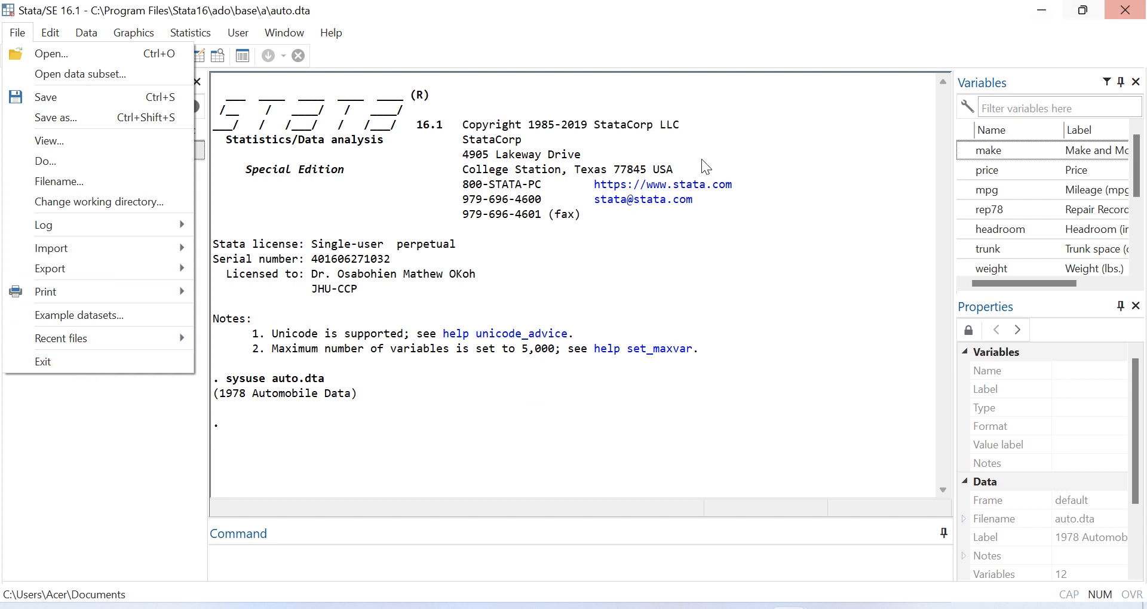
{"action": "left_click", "coordinate": [514, 288]}
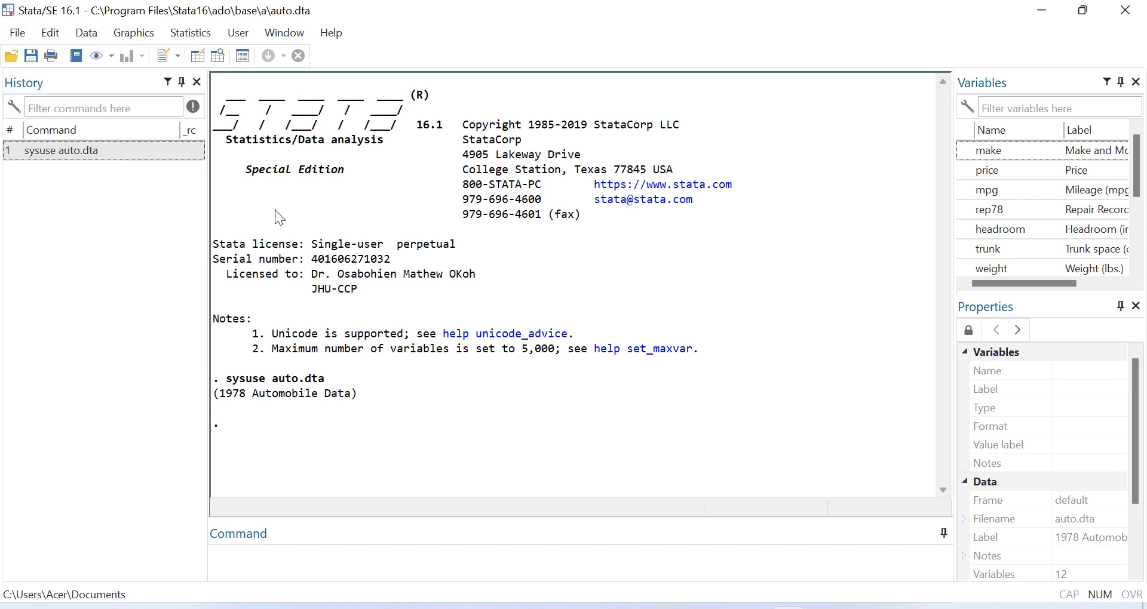
- Select all output in the Results window and clear the Results window
{"action": "left_click", "coordinate": [53, 36]}
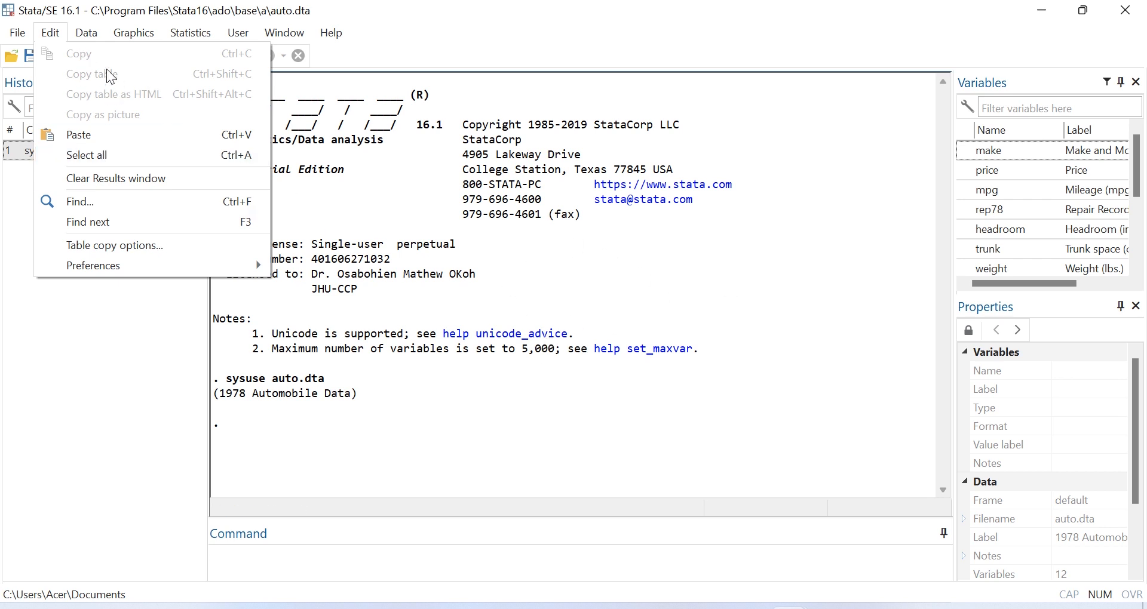
{"action": "left_click", "coordinate": [88, 156]}
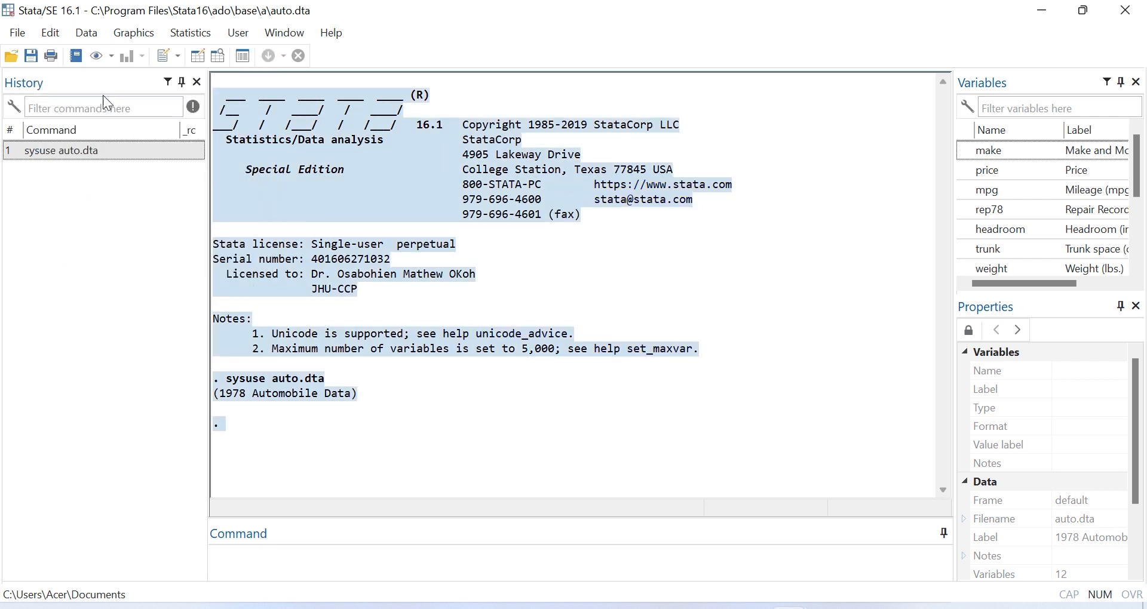
{"action": "left_click", "coordinate": [52, 37]}
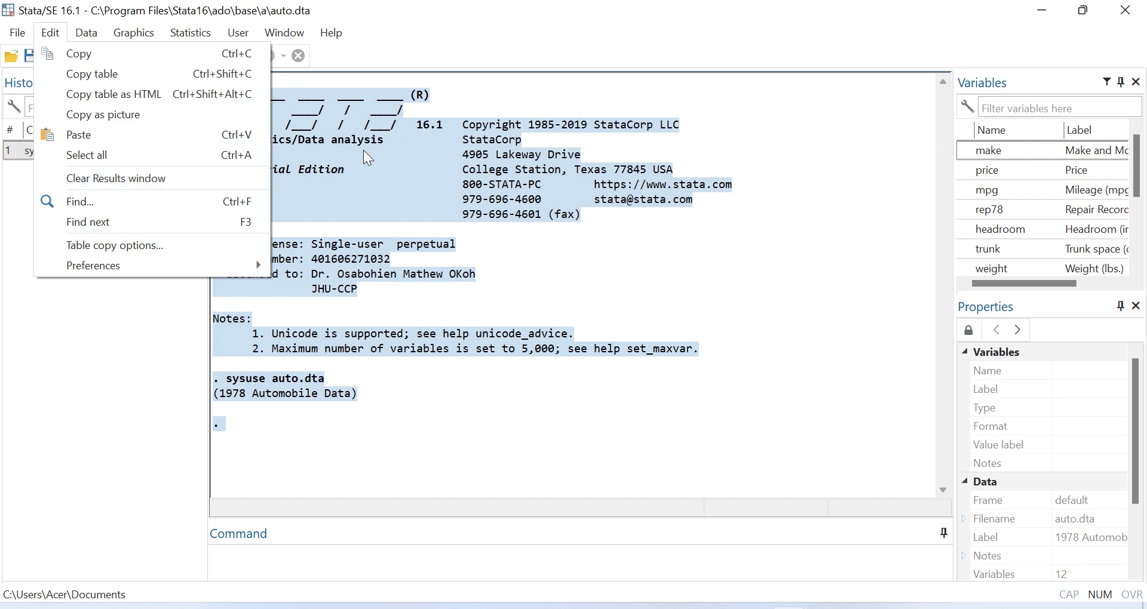
{"action": "left_click", "coordinate": [111, 186]}
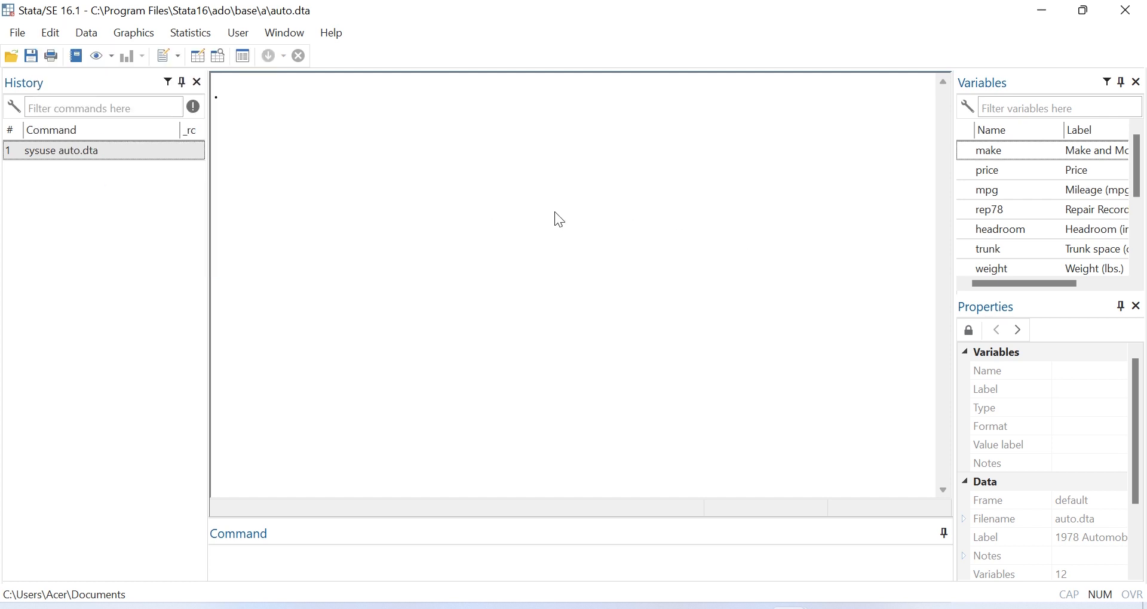
- Open the find bar for the Results window and try to compute the mean of the variable make
{"action": "left_click", "coordinate": [38, 32]}
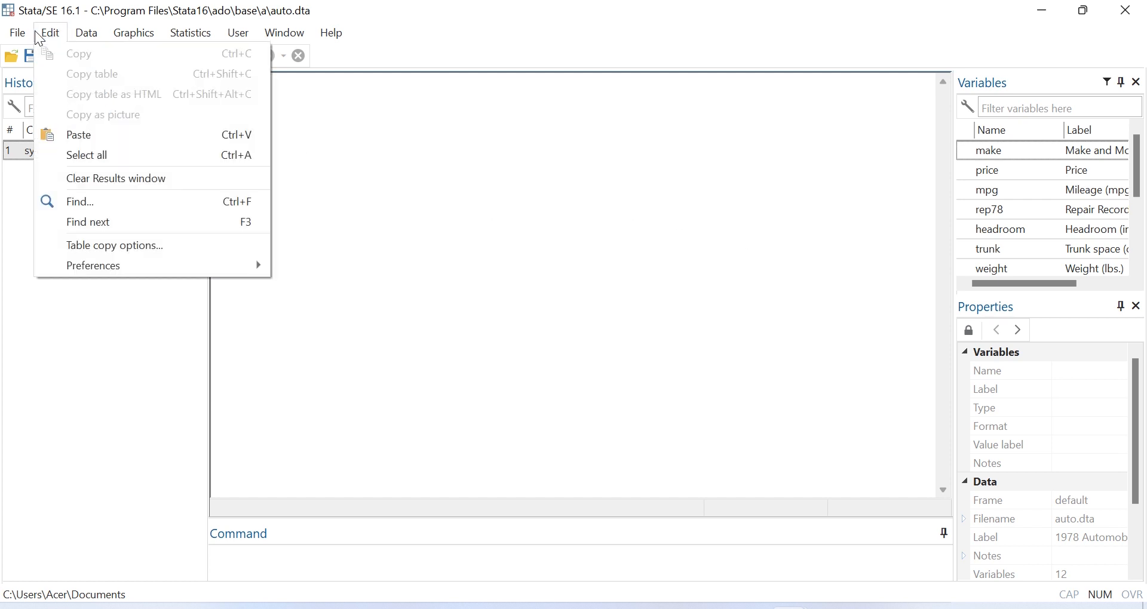
{"action": "left_click", "coordinate": [102, 212]}
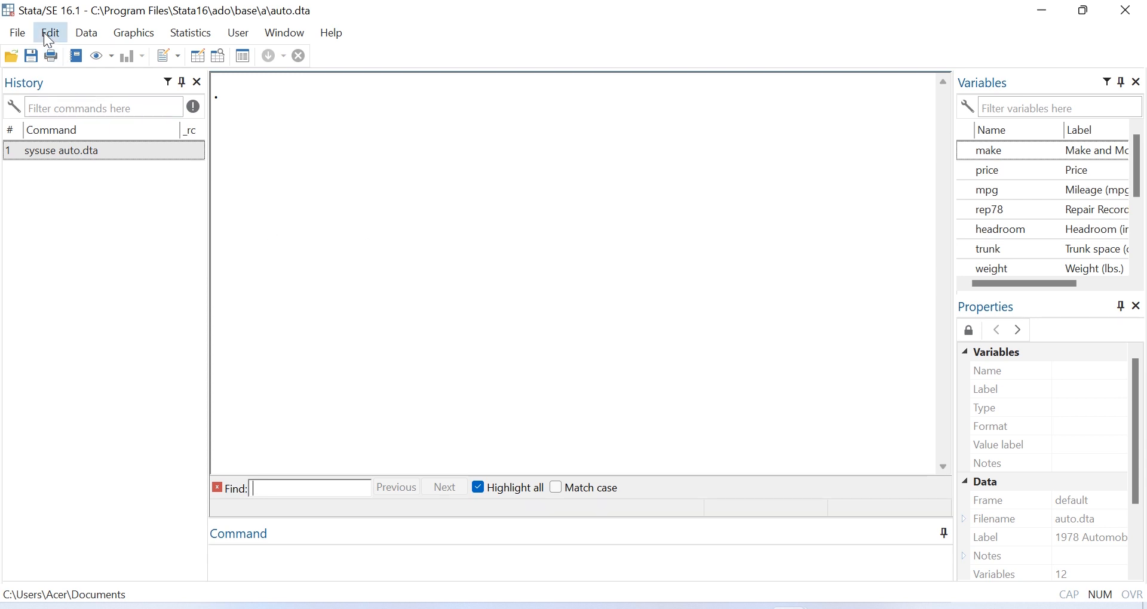
{"action": "left_click", "coordinate": [286, 562]}
{"action": "type", "text": "mean"}
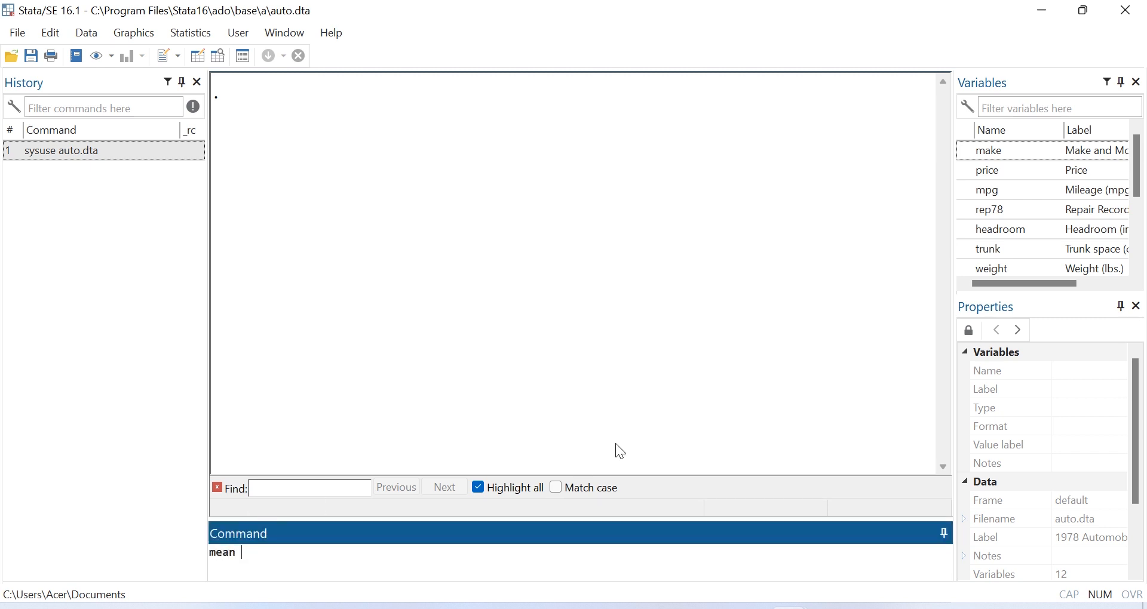
{"action": "left_click", "coordinate": [966, 150]}
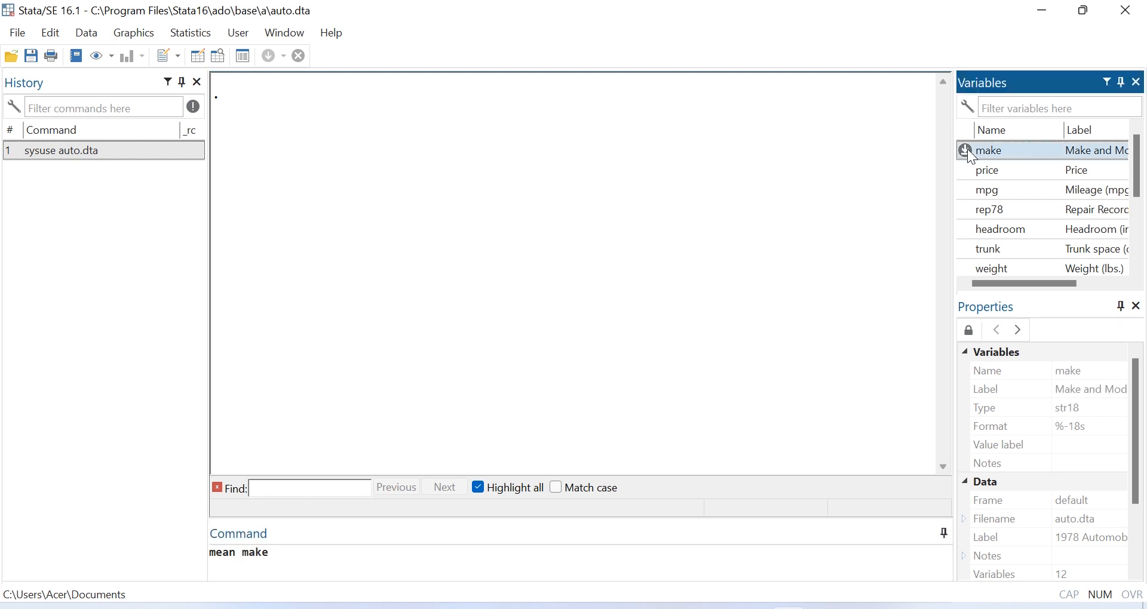
{"action": "key", "text": "Return"}
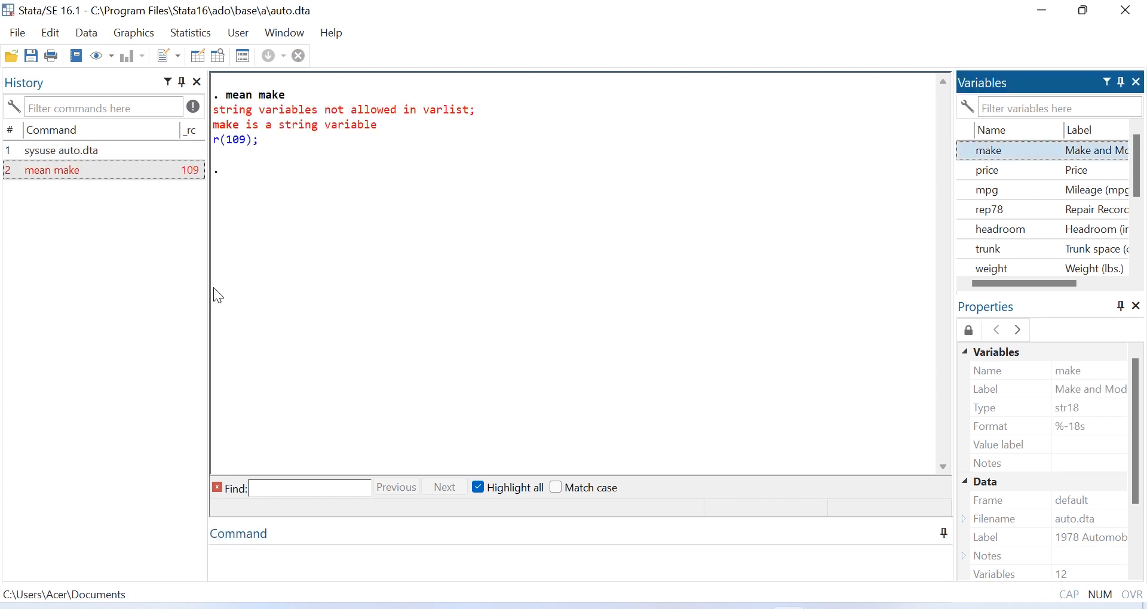
- Try to run the command "make price"
{"action": "type", "text": "make"}
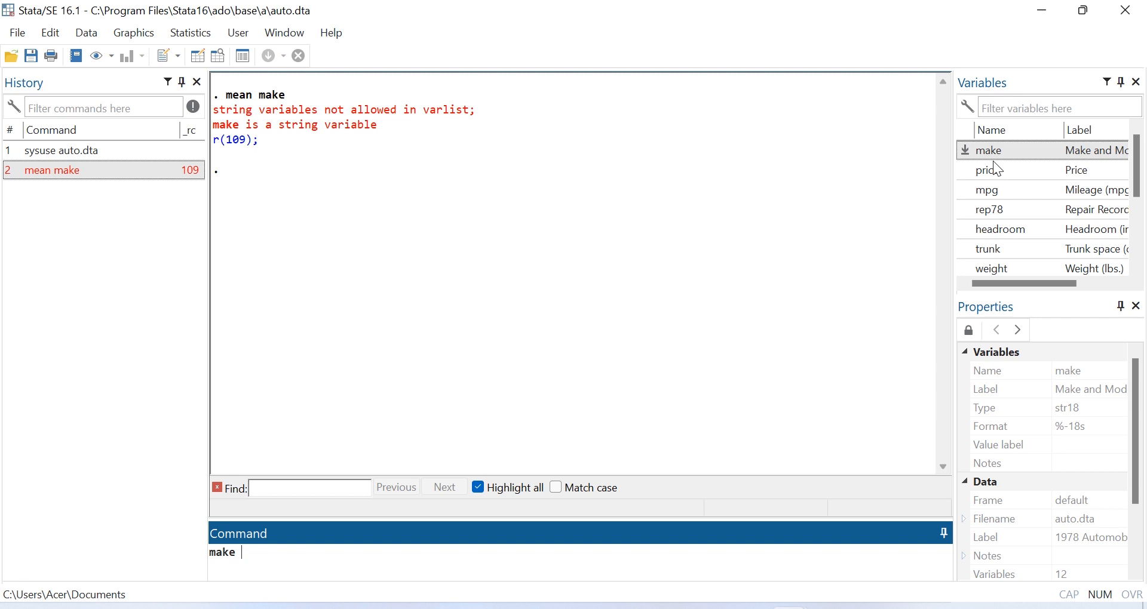
{"action": "left_click", "coordinate": [968, 170]}
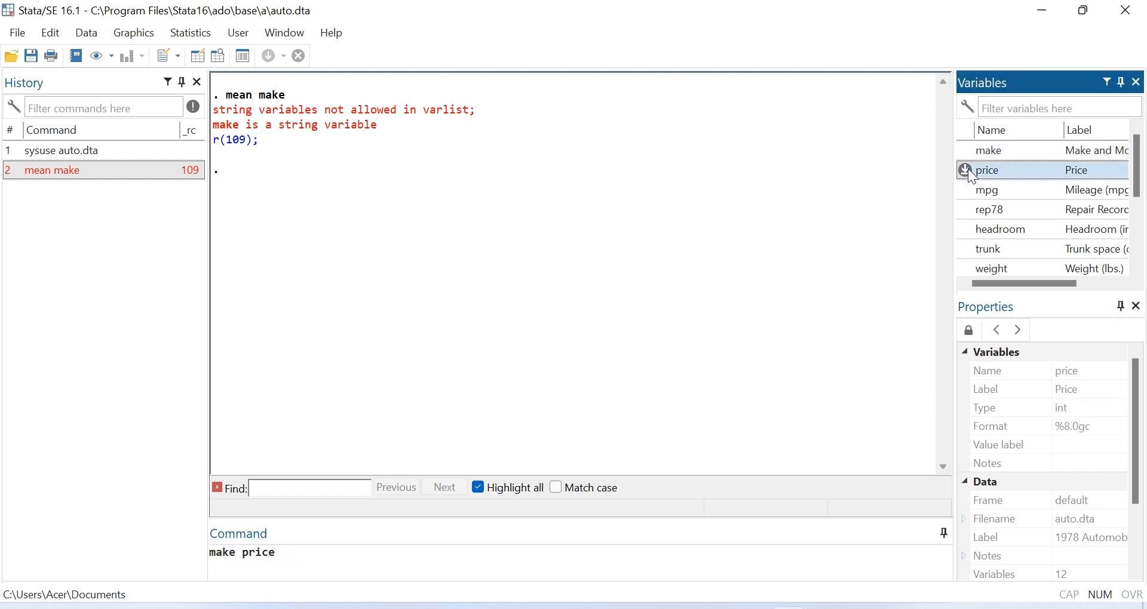
{"action": "key", "text": "Return"}
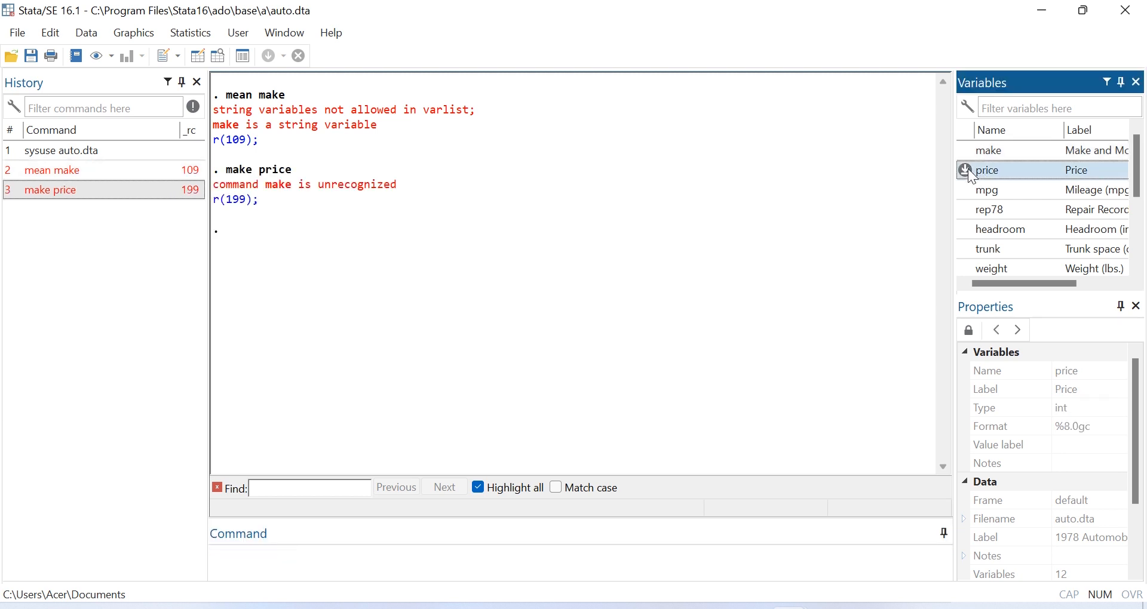
- Compute the mean of the variable price with the mean command
{"action": "left_click", "coordinate": [322, 565]}
{"action": "type", "text": "mean"}
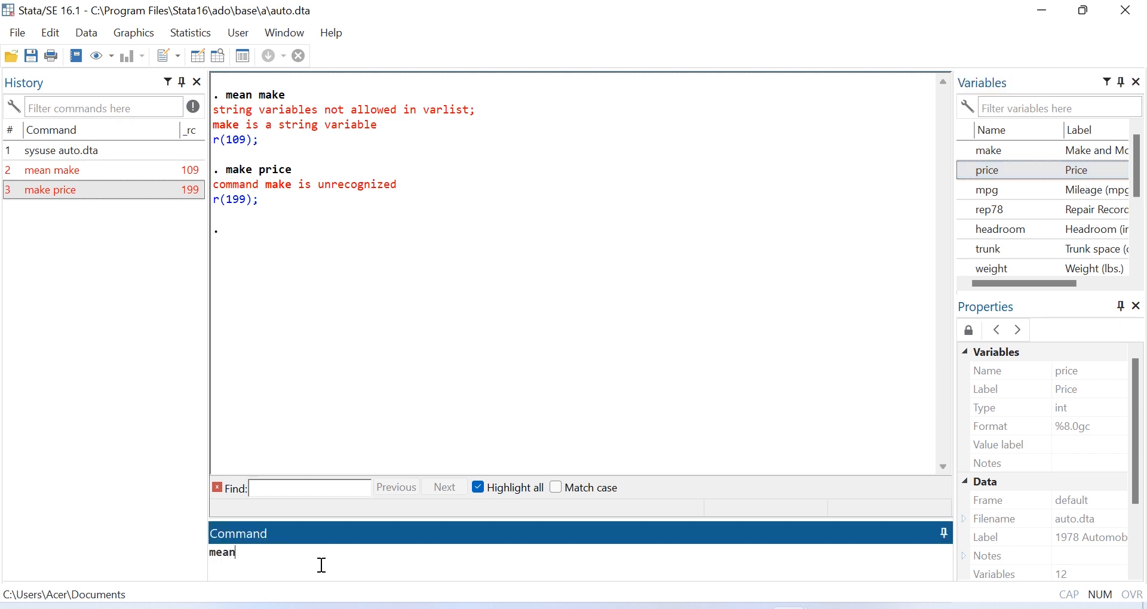
{"action": "left_click", "coordinate": [967, 171]}
{"action": "key", "text": "Return"}
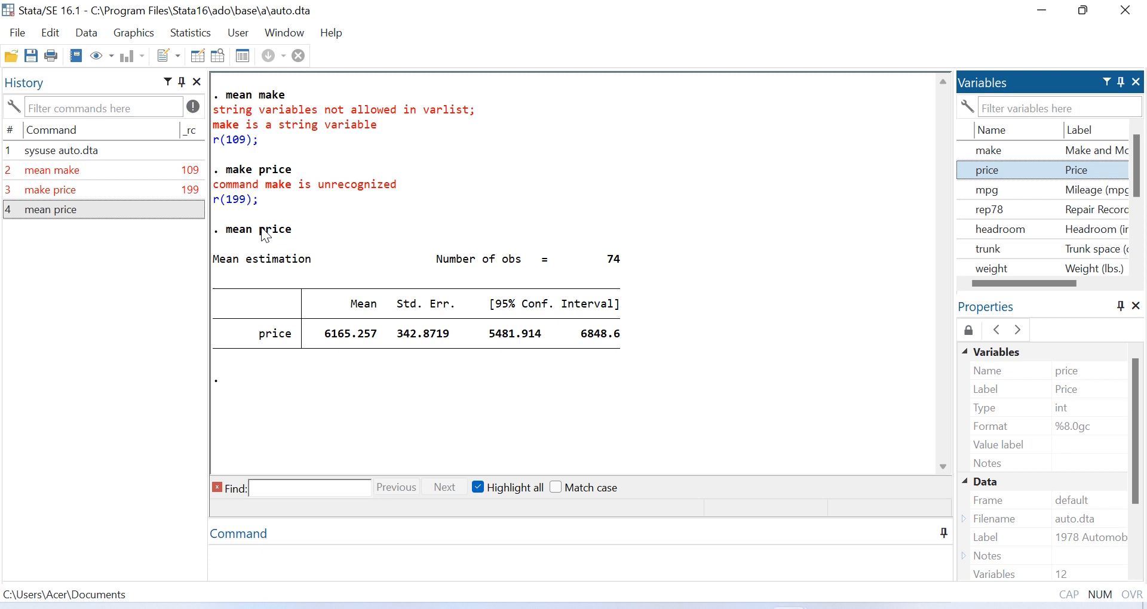
- Search the Results window for "price", switching Highlight all off and on again and enabling Match case
{"action": "left_click", "coordinate": [305, 484]}
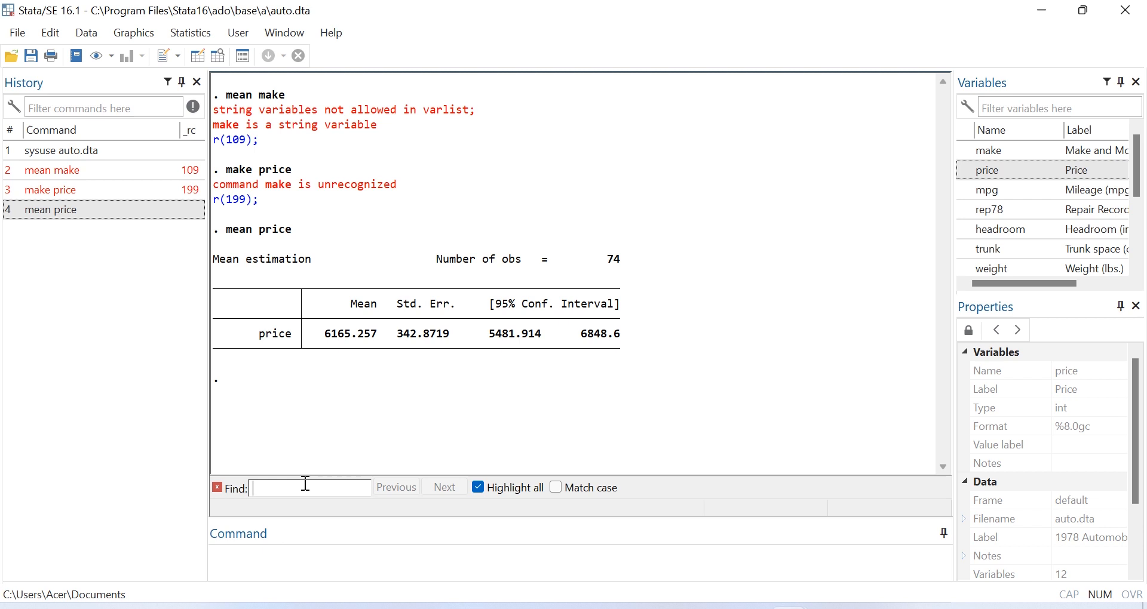
{"action": "type", "text": "price"}
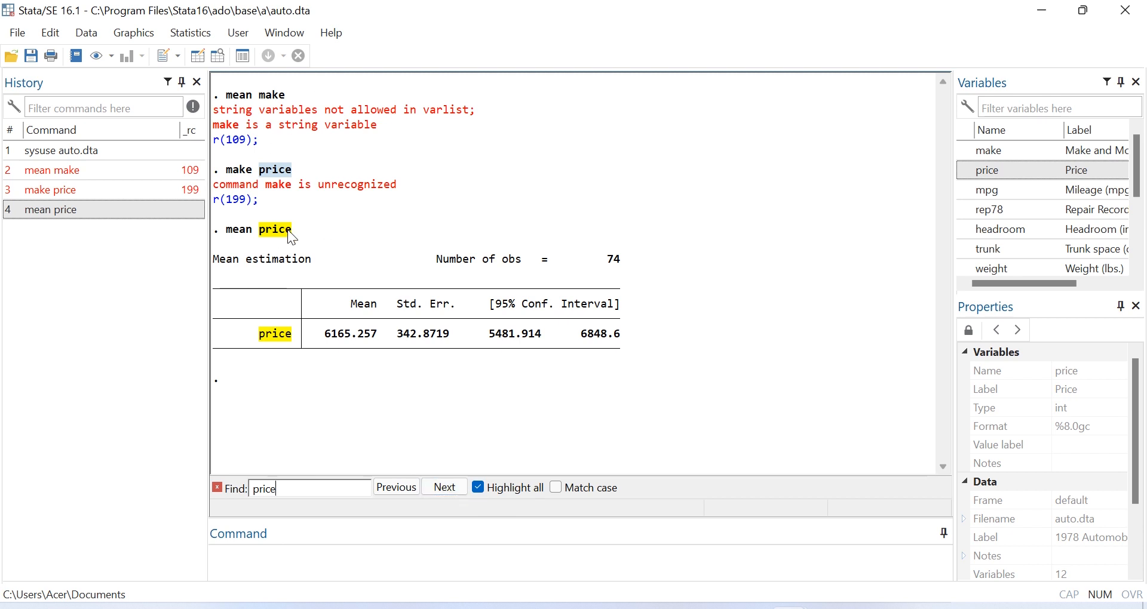
{"action": "left_click", "coordinate": [393, 220]}
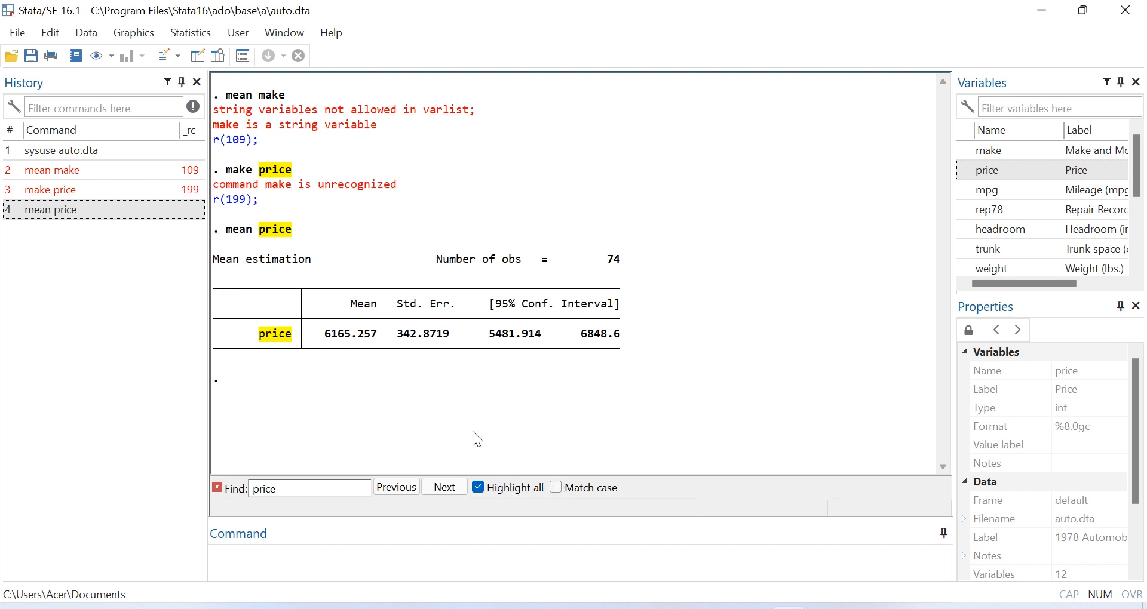
{"action": "left_click", "coordinate": [478, 486]}
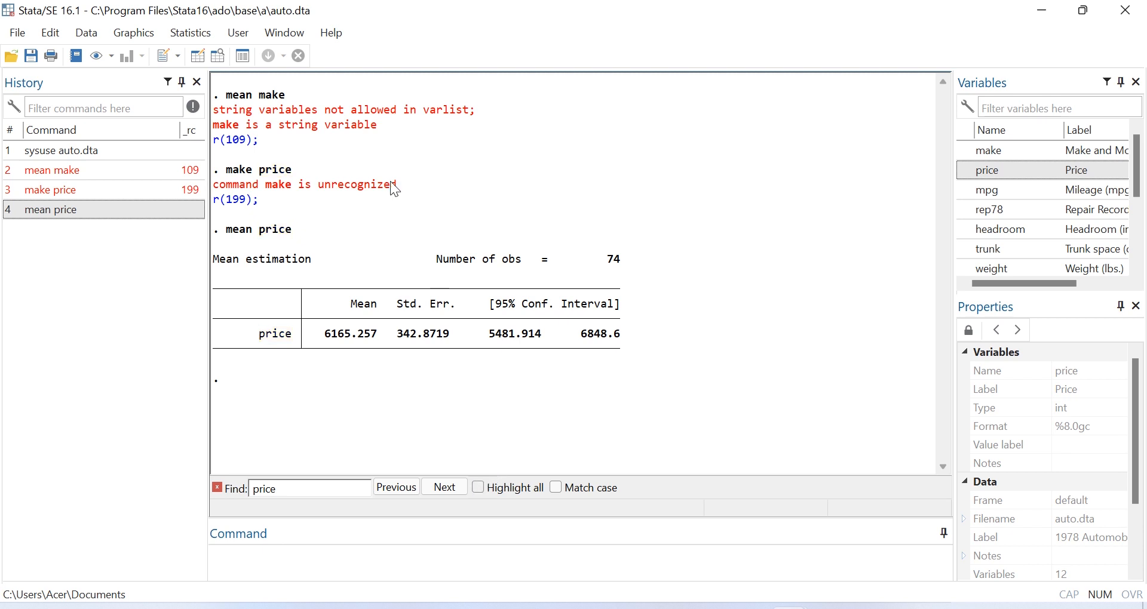
{"action": "left_click", "coordinate": [487, 493]}
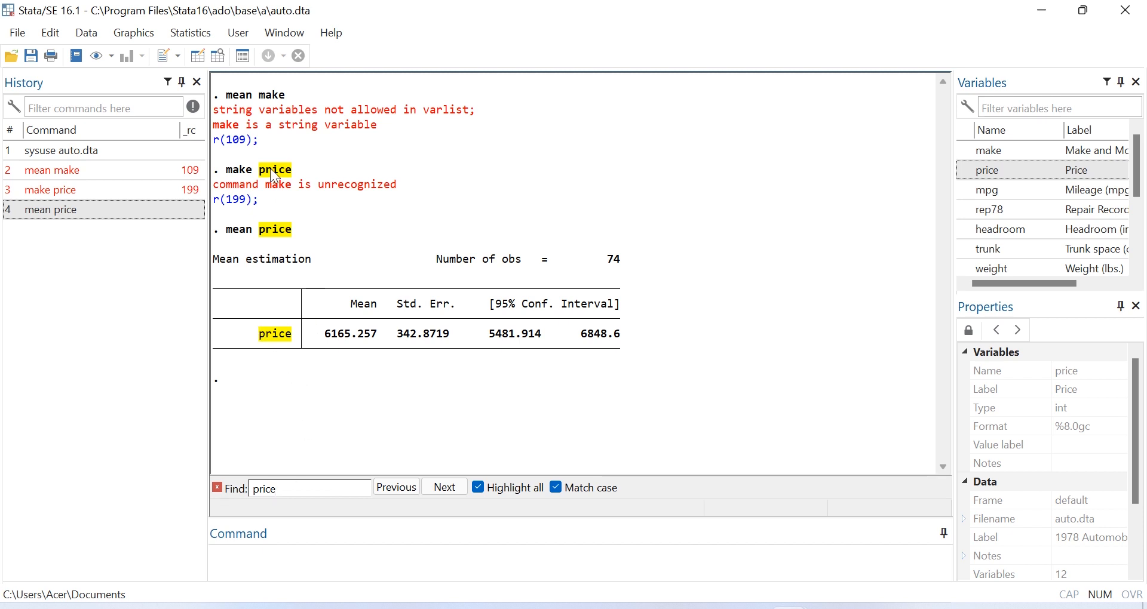
- Try the case-sensitive search with the term "Price" and change the term back to "price"
{"action": "left_click", "coordinate": [290, 488]}
{"action": "key", "text": "BackSpace"}
{"action": "key", "text": "BackSpace"}
{"action": "key", "text": "BackSpace"}
{"action": "key", "text": "BackSpace"}
{"action": "key", "text": "BackSpace"}
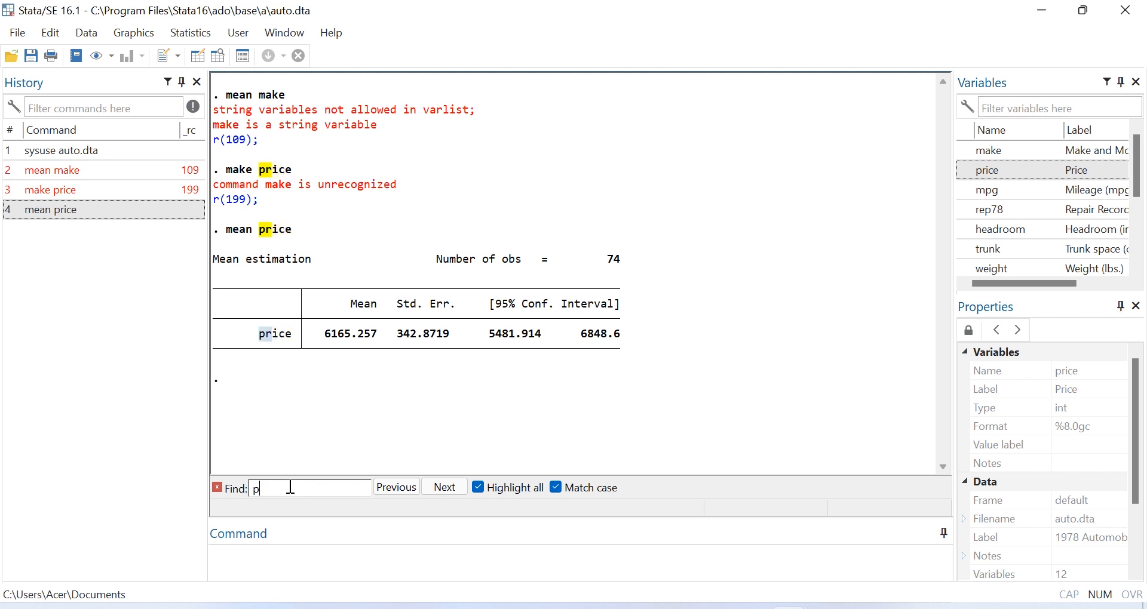
{"action": "type", "text": "Price"}
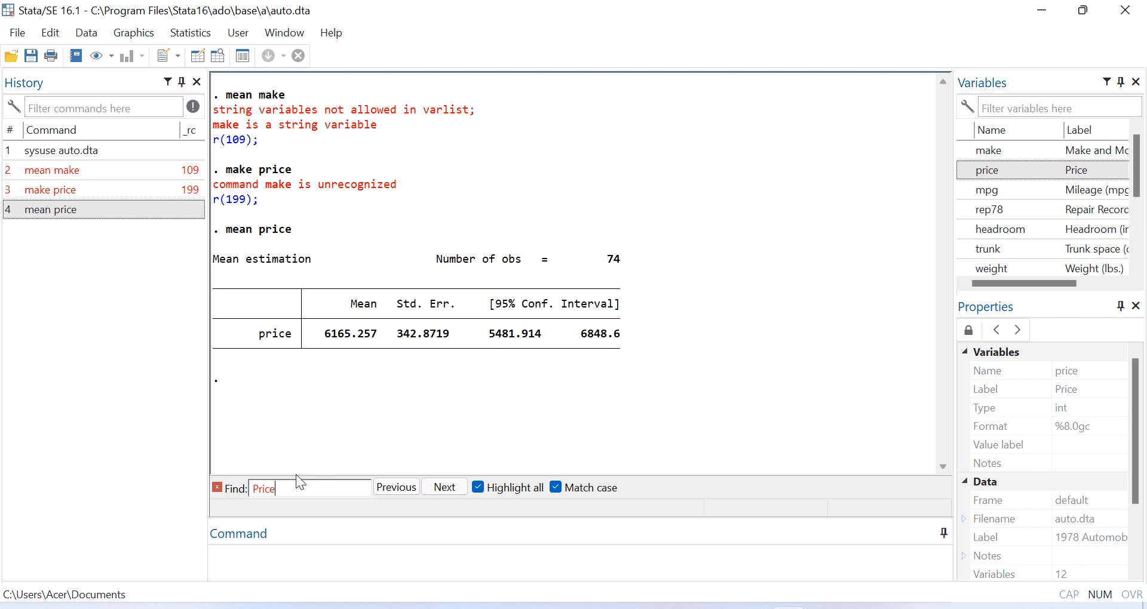
{"action": "left_click", "coordinate": [259, 488]}
{"action": "key", "text": "BackSpace"}
{"action": "type", "text": "p"}
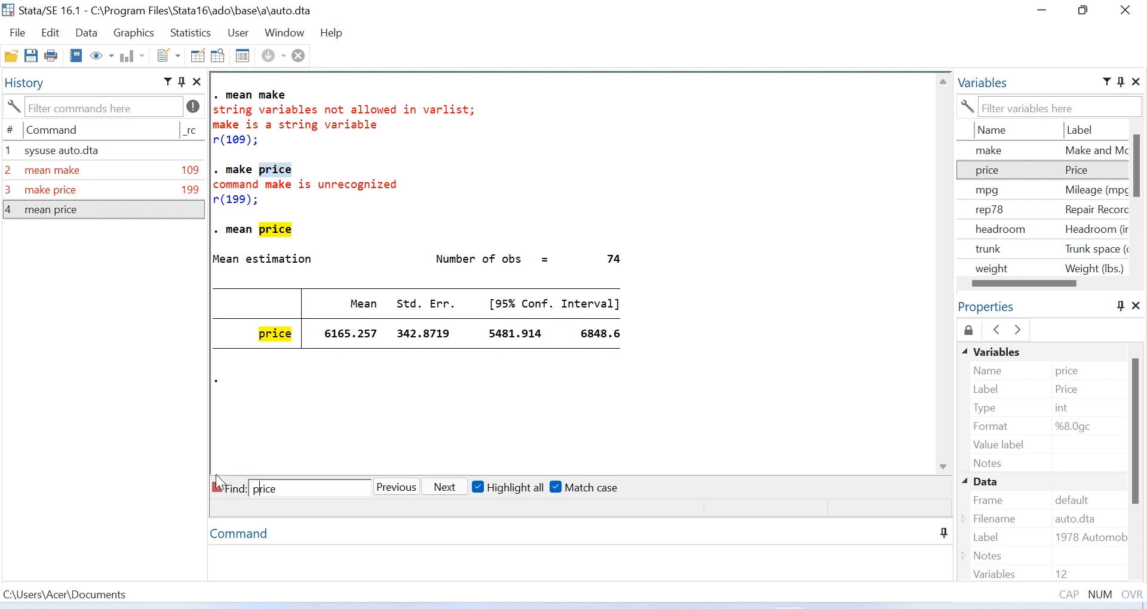
- Confirm the table copy options with vertical bars set to Remove all
{"action": "left_click", "coordinate": [50, 33]}
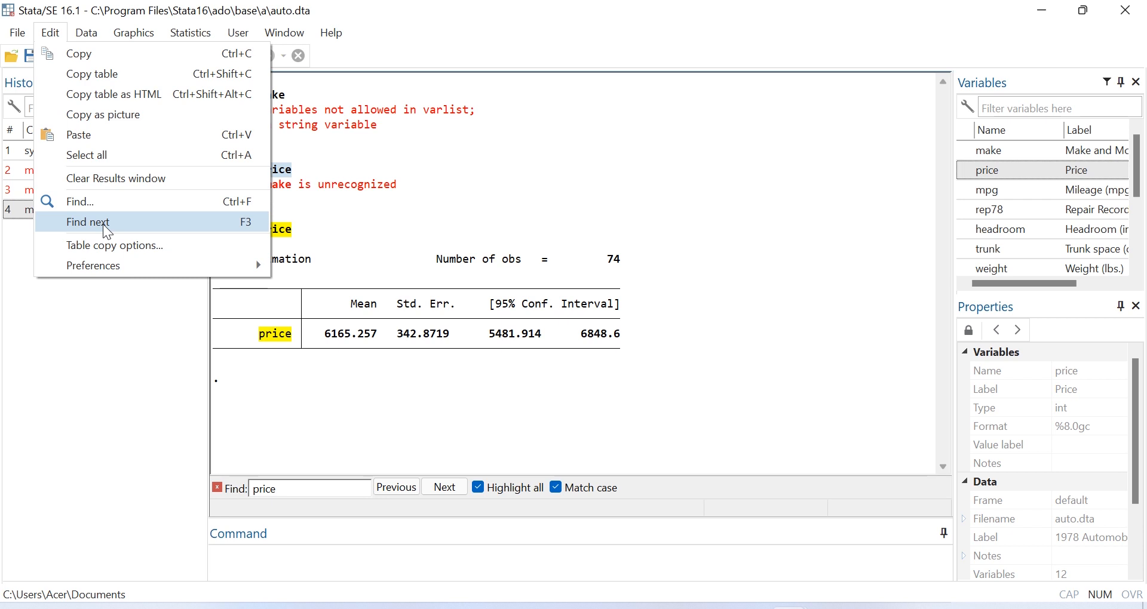
{"action": "left_click", "coordinate": [142, 245]}
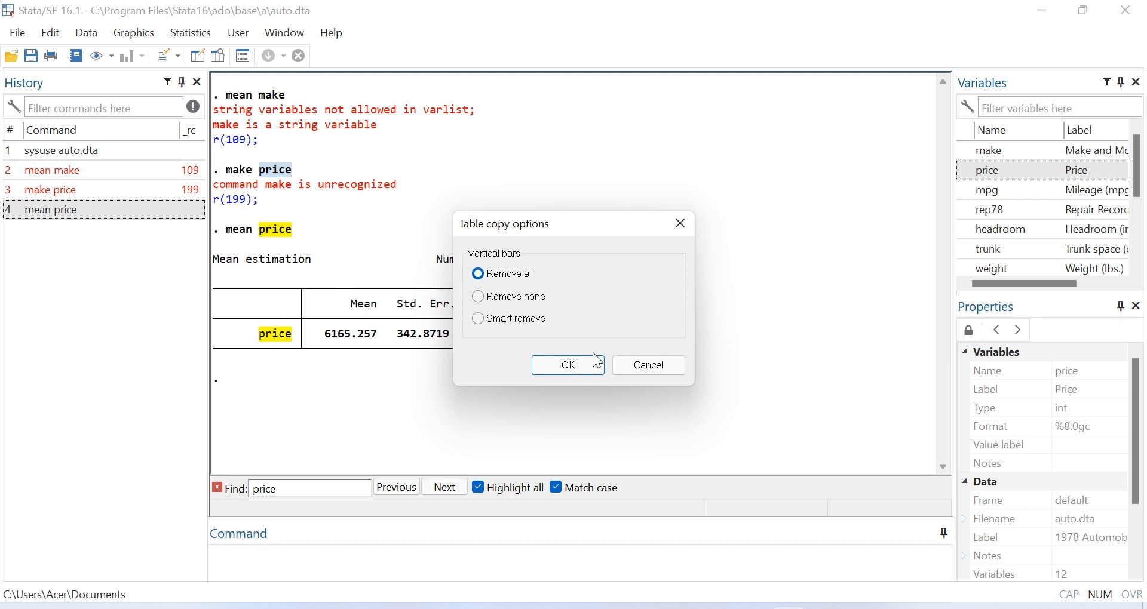
{"action": "left_click", "coordinate": [590, 371]}
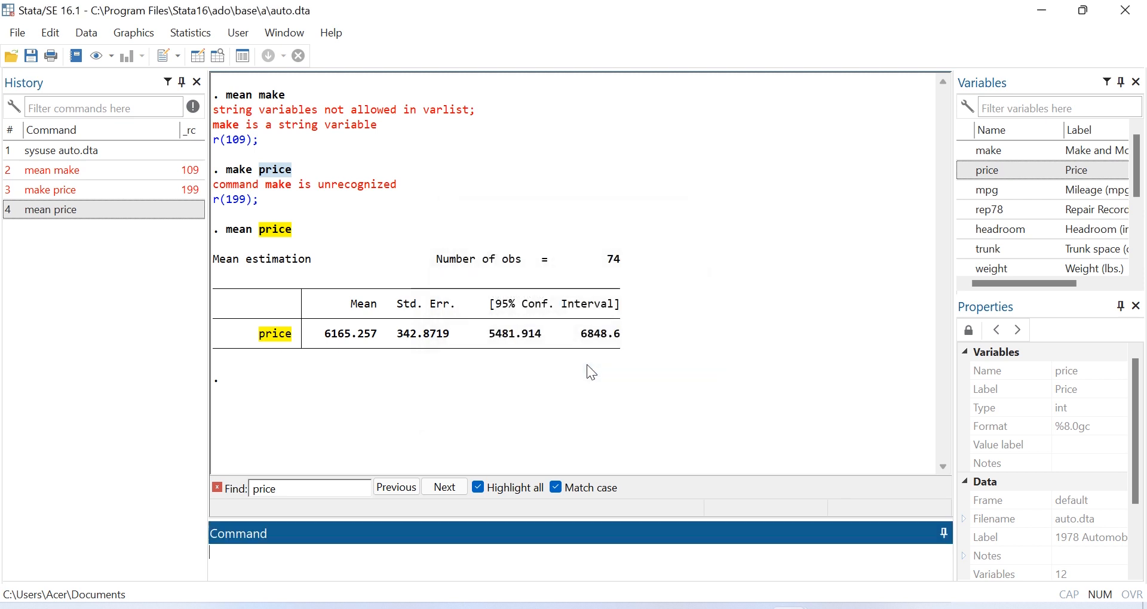
- Copy the mean estimation output as a table and paste it into the blank Word document Document5
{"action": "right_click", "coordinate": [550, 318]}
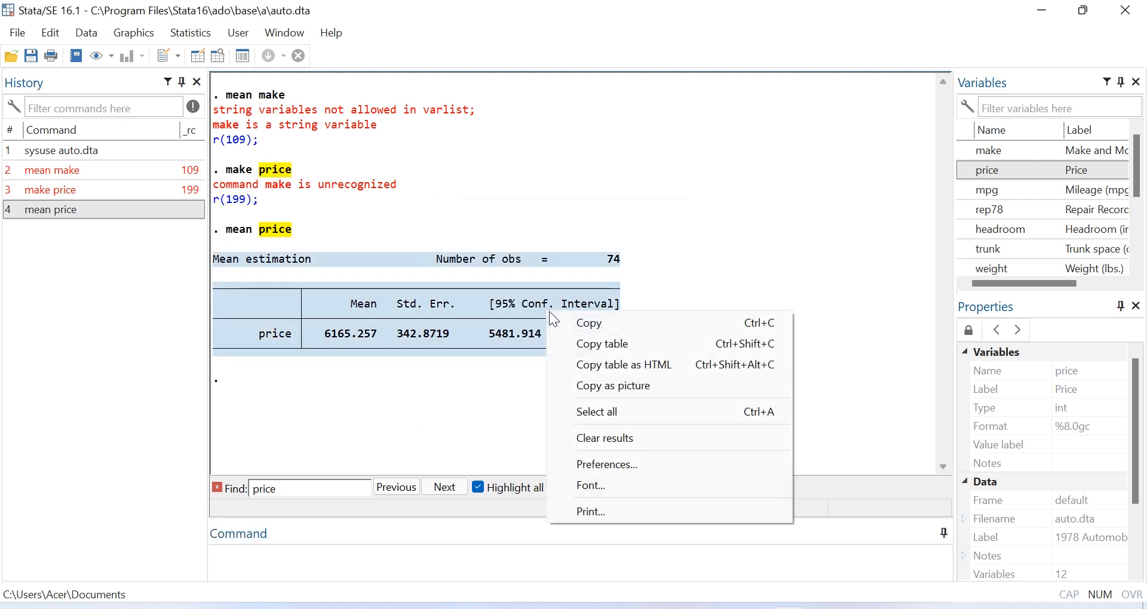
{"action": "left_click", "coordinate": [592, 345]}
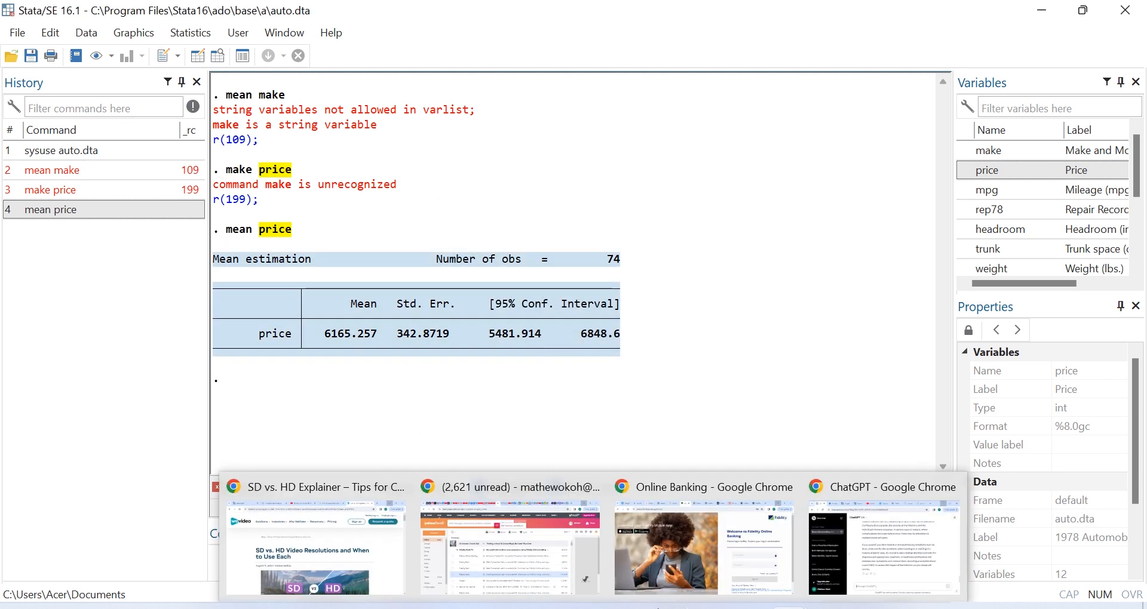
{"action": "mouse_move", "coordinate": [1071, 594]}
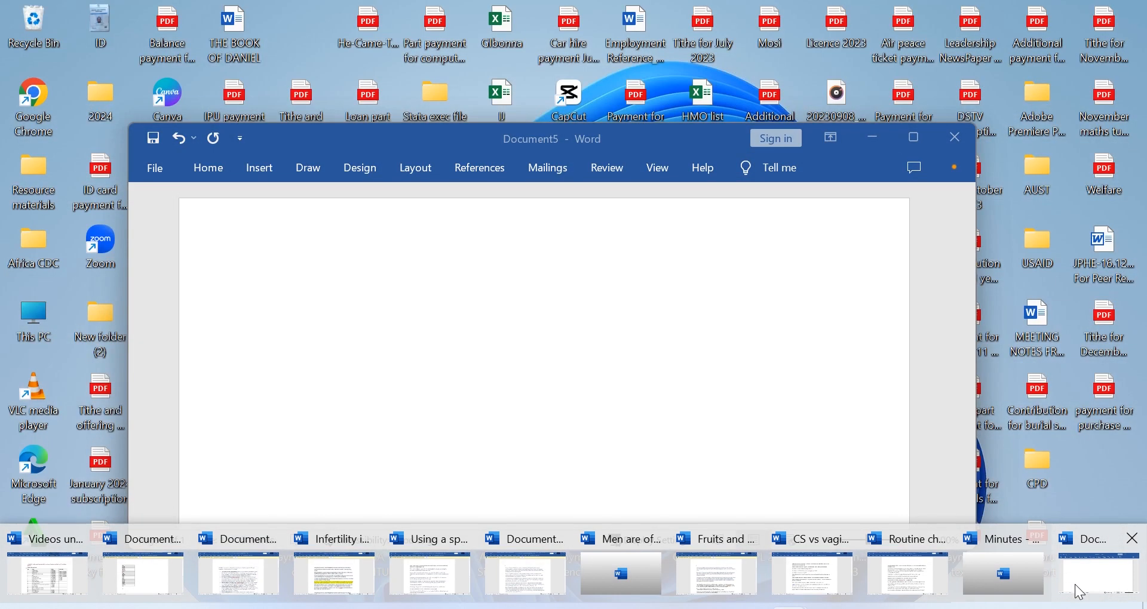
{"action": "left_click", "coordinate": [1075, 594]}
{"action": "key", "text": "ctrl+v"}
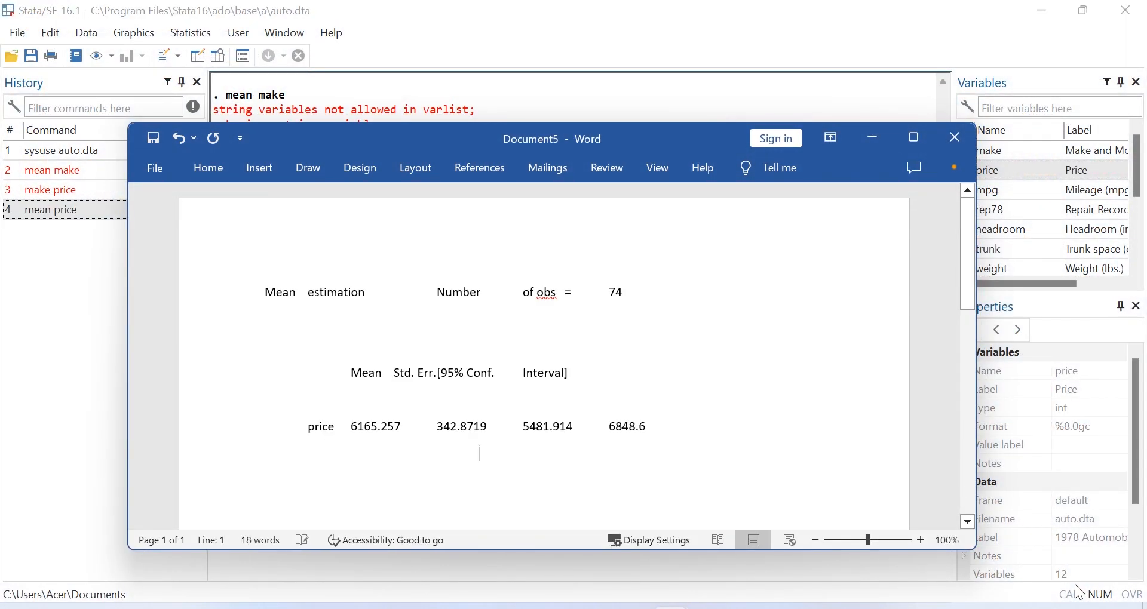
- Maximize the Word window and convert the pasted mean estimation text into a six-column table, separating the text at tabs
{"action": "key", "text": "super+Up"}
{"action": "left_click_drag", "start_coordinate": [287, 169], "coordinate": [693, 314]}
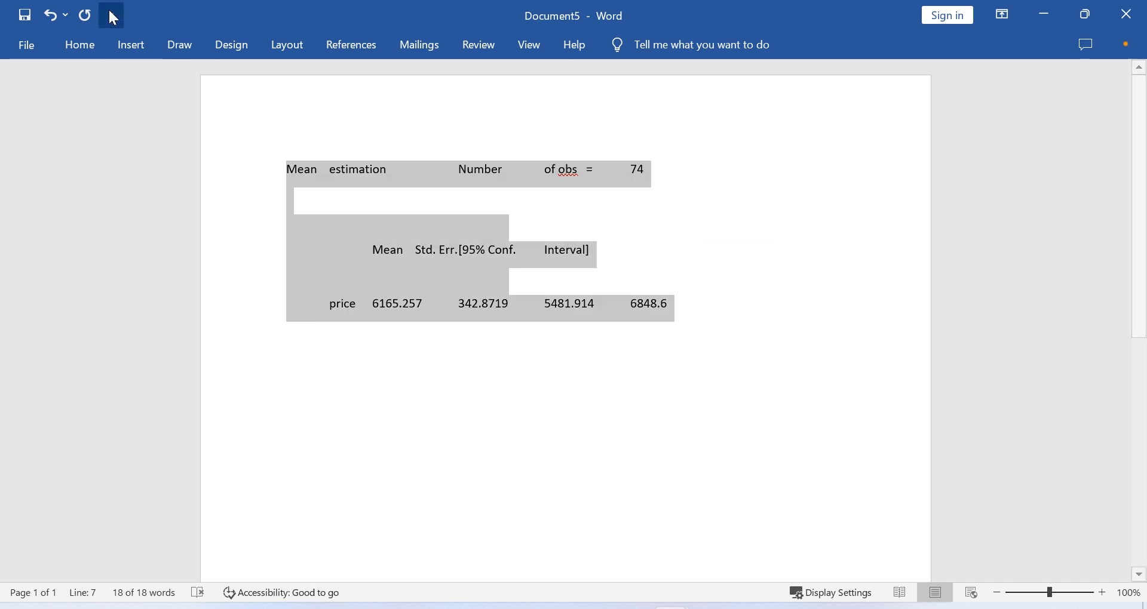
{"action": "left_click", "coordinate": [128, 45]}
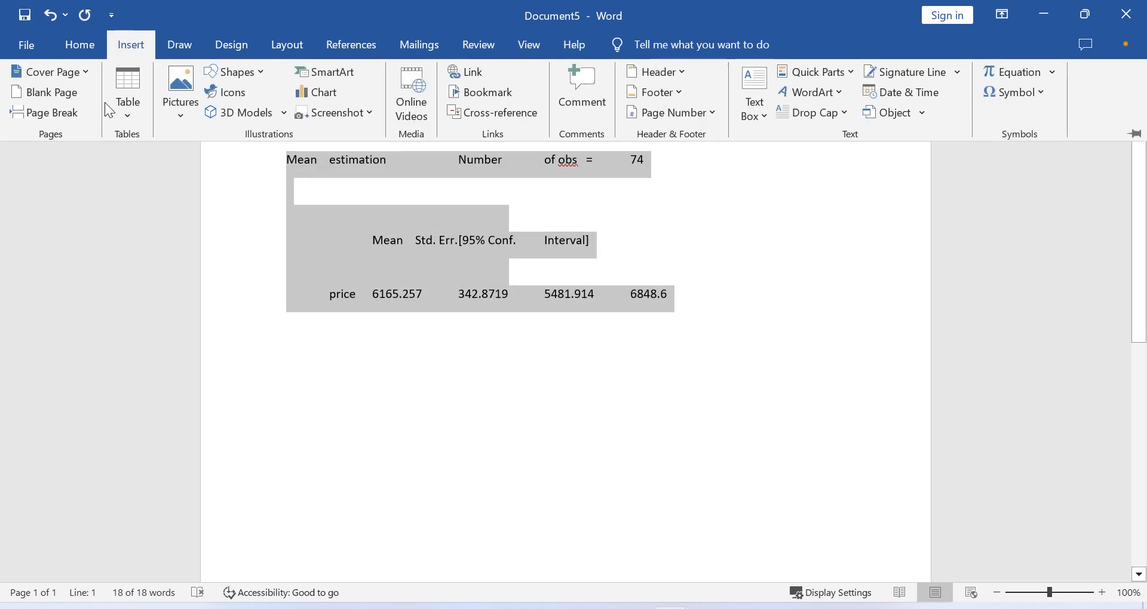
{"action": "left_click", "coordinate": [130, 127]}
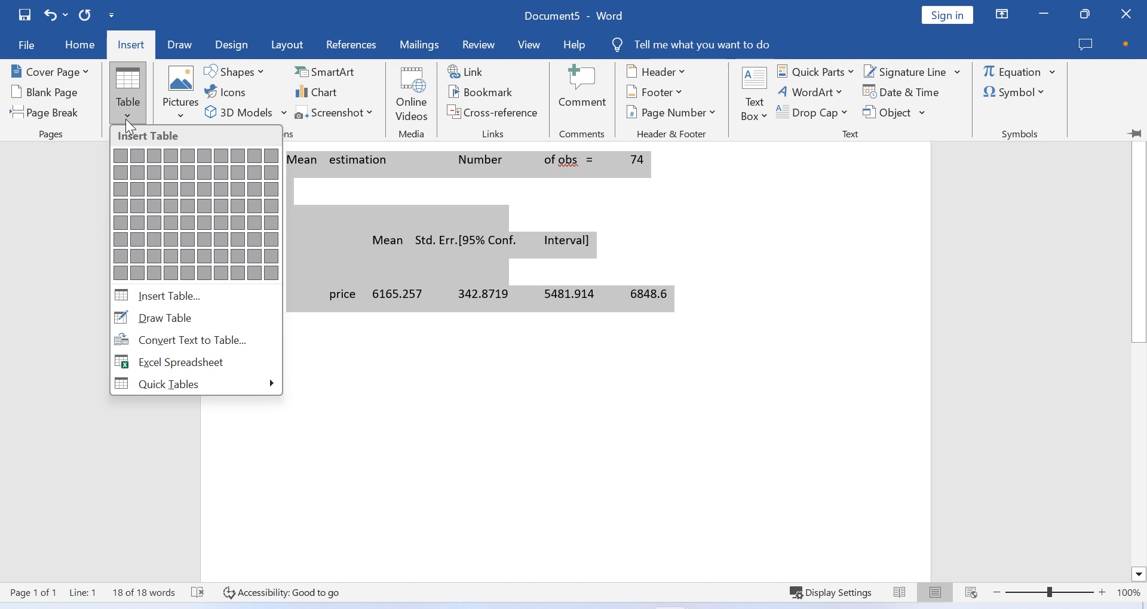
{"action": "left_click", "coordinate": [189, 348]}
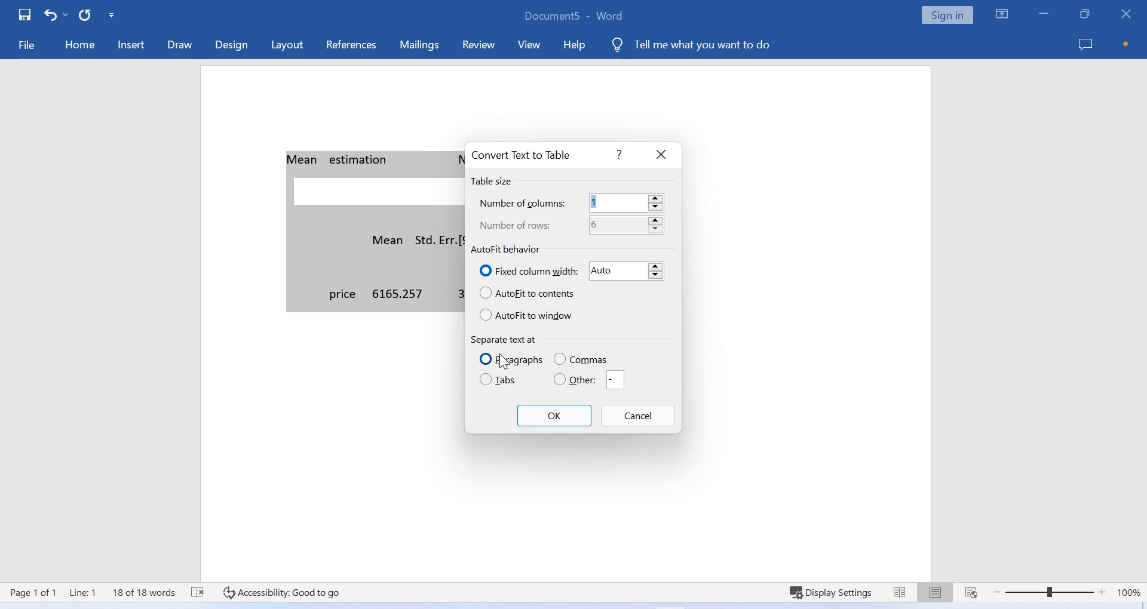
{"action": "left_click", "coordinate": [498, 382]}
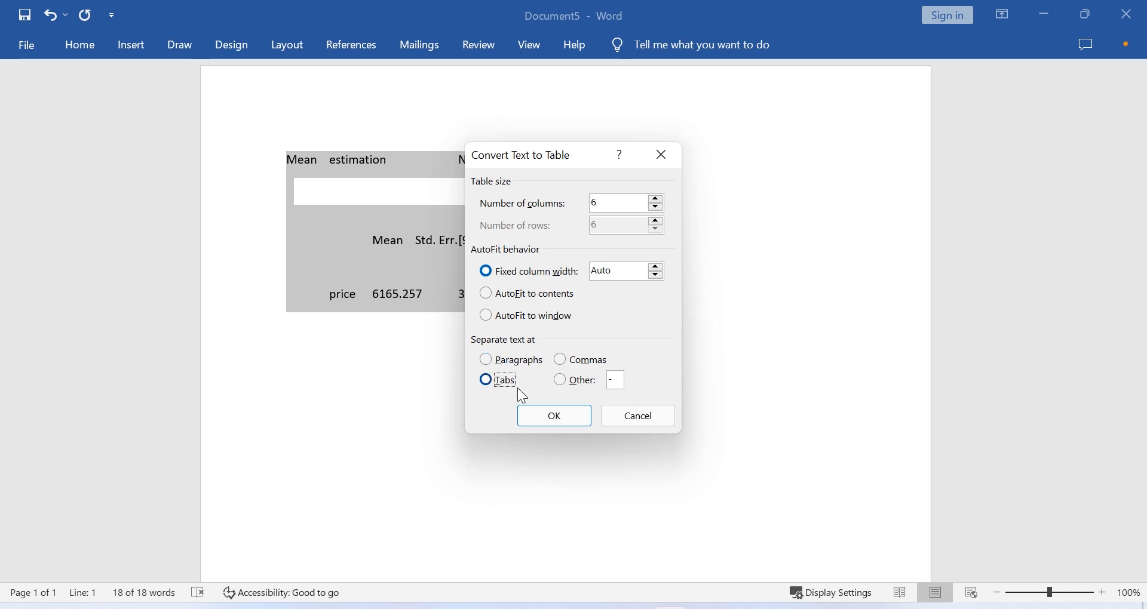
{"action": "left_click", "coordinate": [556, 423]}
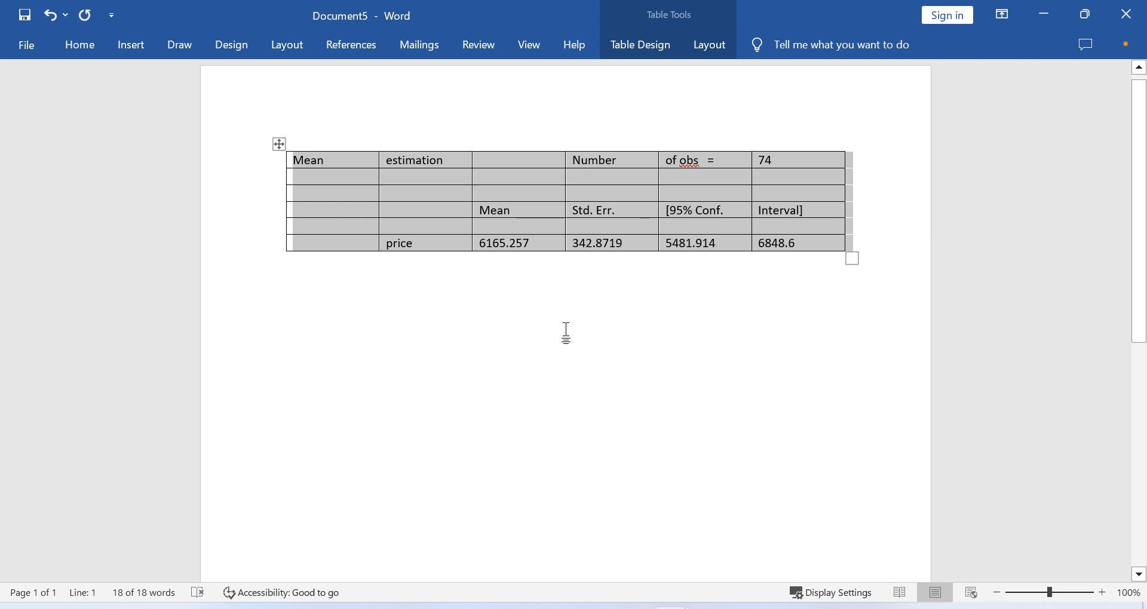
- Switch back to Stata and review the table copy options for vertical bars, leaving them without changes
{"action": "mouse_move", "coordinate": [789, 608]}
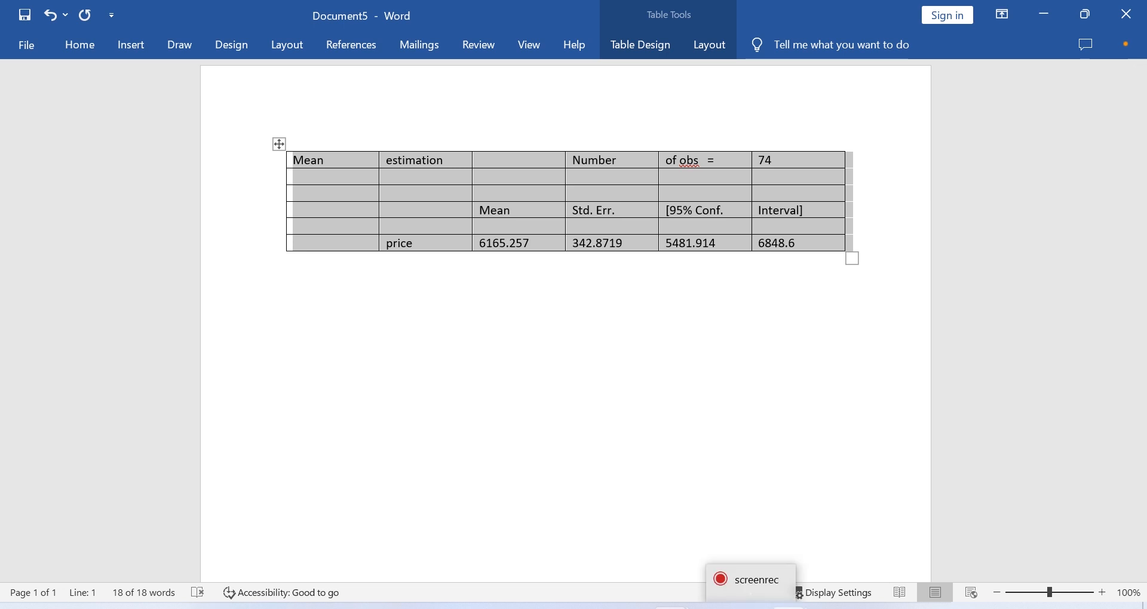
{"action": "left_click", "coordinate": [740, 539]}
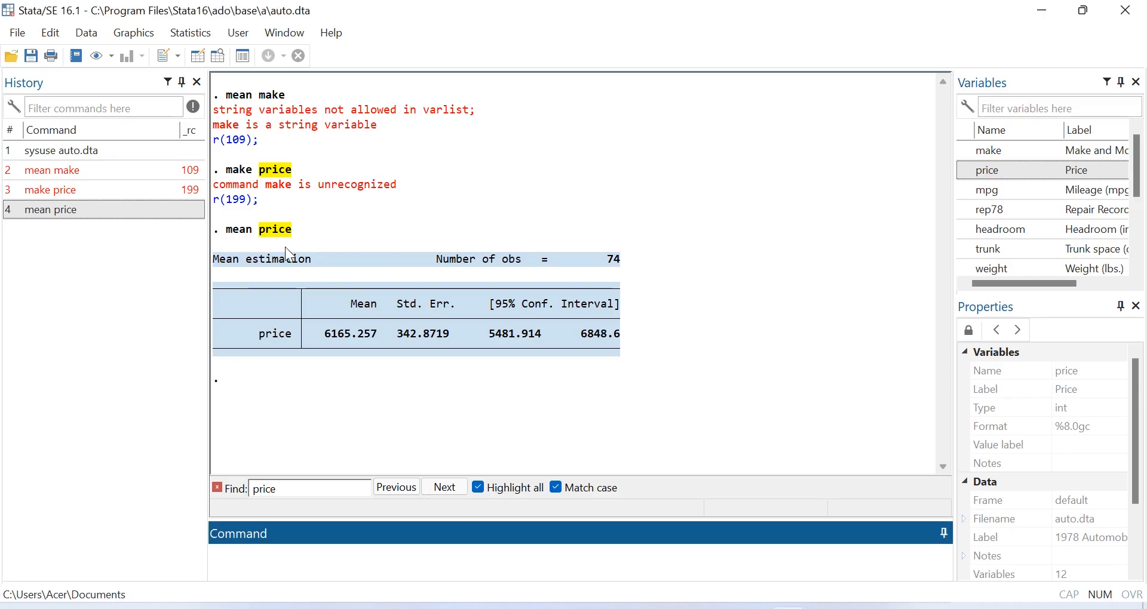
{"action": "left_click", "coordinate": [50, 33]}
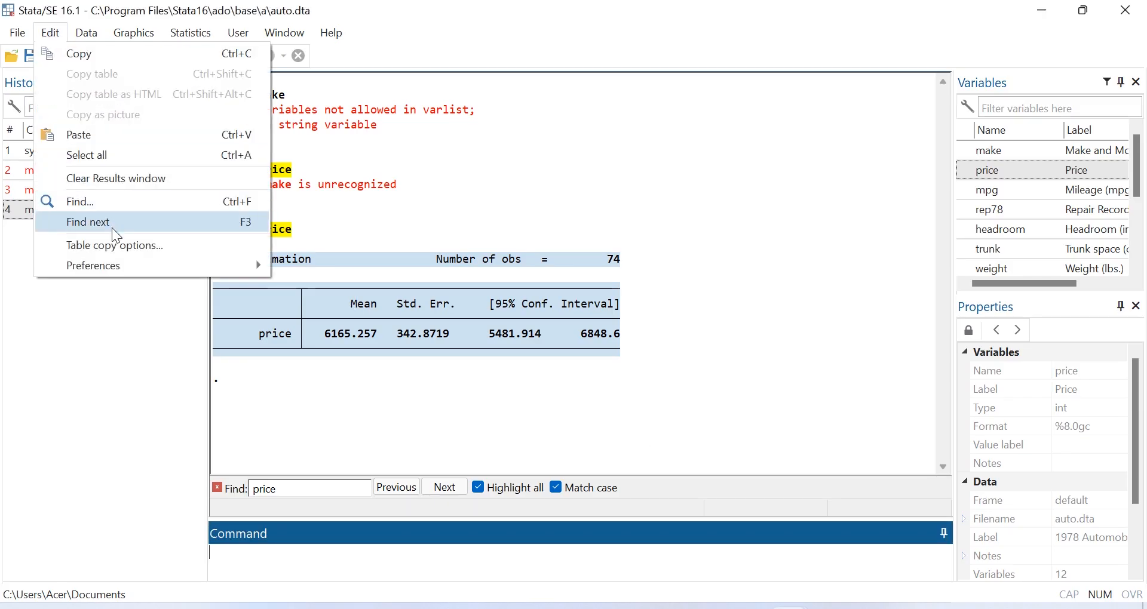
{"action": "left_click", "coordinate": [123, 246]}
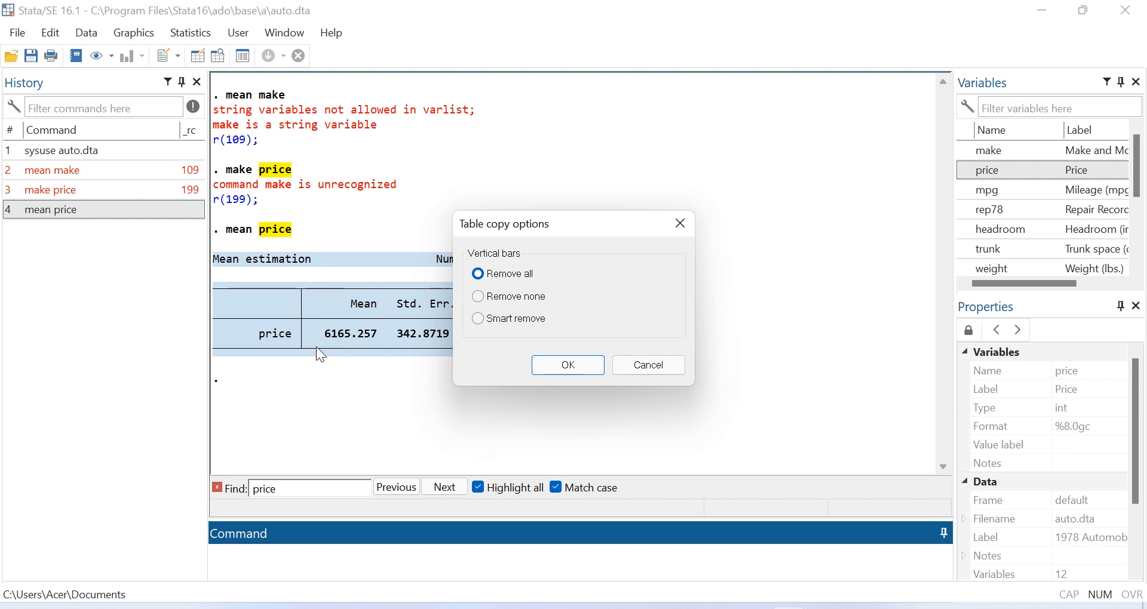
{"action": "left_click", "coordinate": [637, 372]}
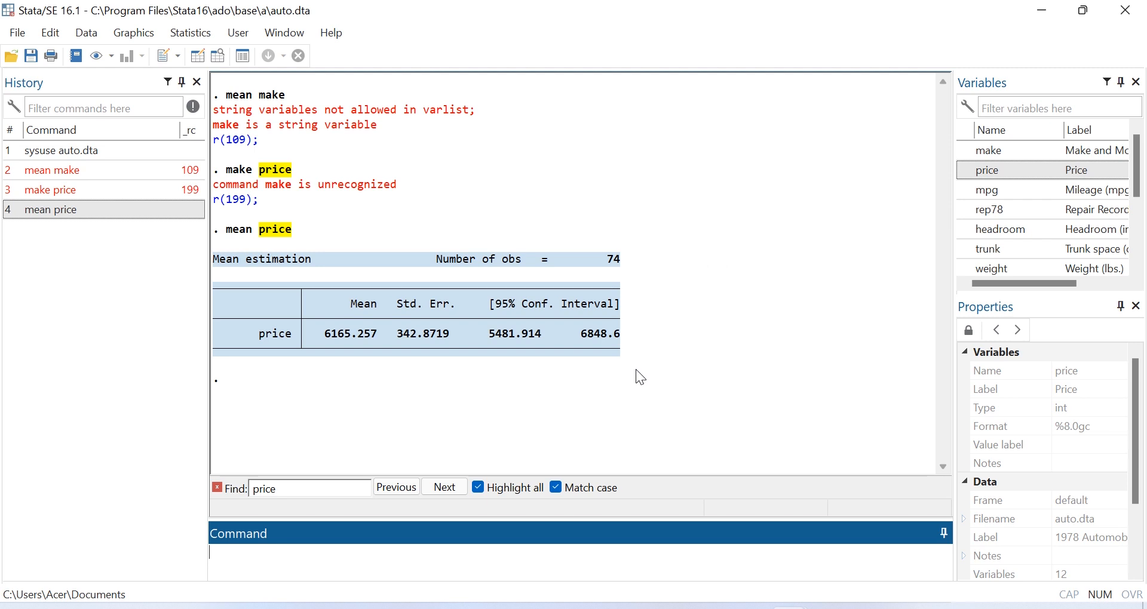
- Look through the preferences commands and the available data, graphics, statistics, user and window commands without running any
{"action": "left_click", "coordinate": [55, 35]}
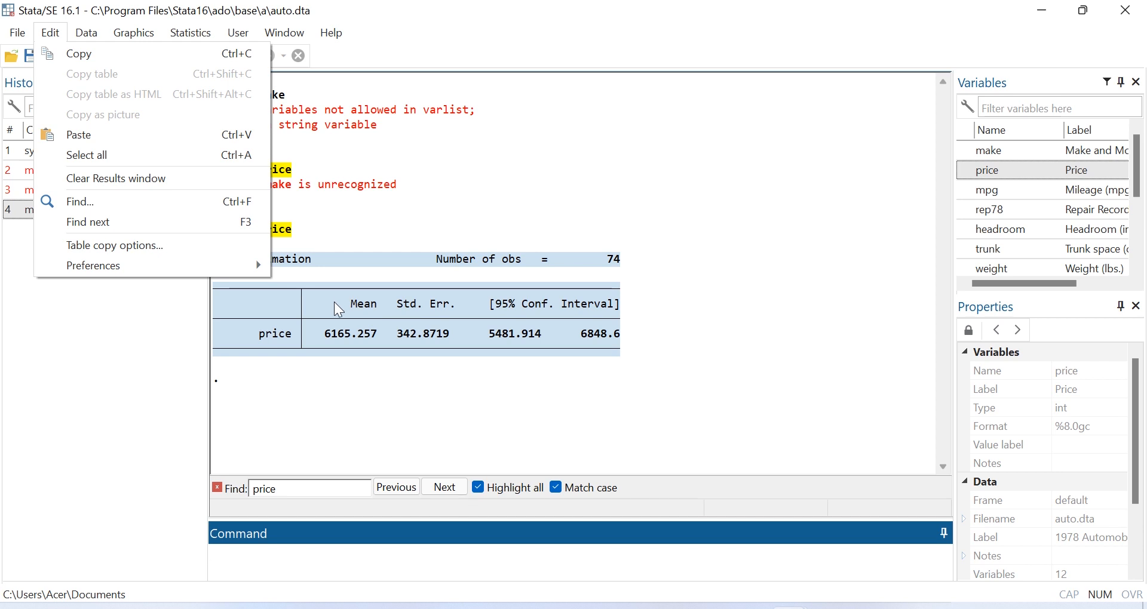
{"action": "mouse_move", "coordinate": [153, 264]}
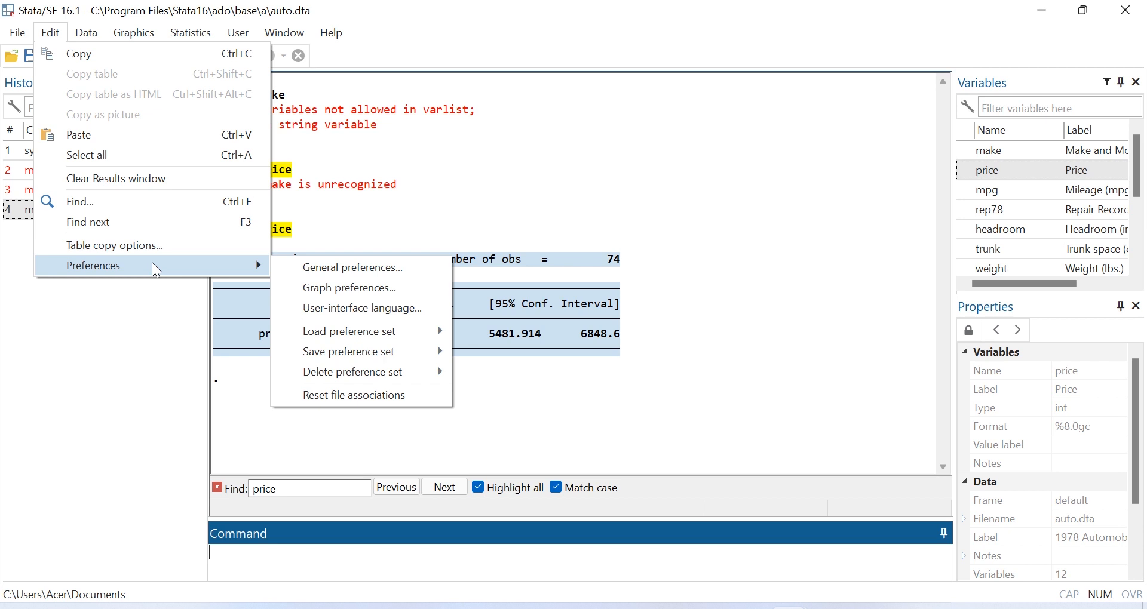
{"action": "left_click", "coordinate": [626, 230]}
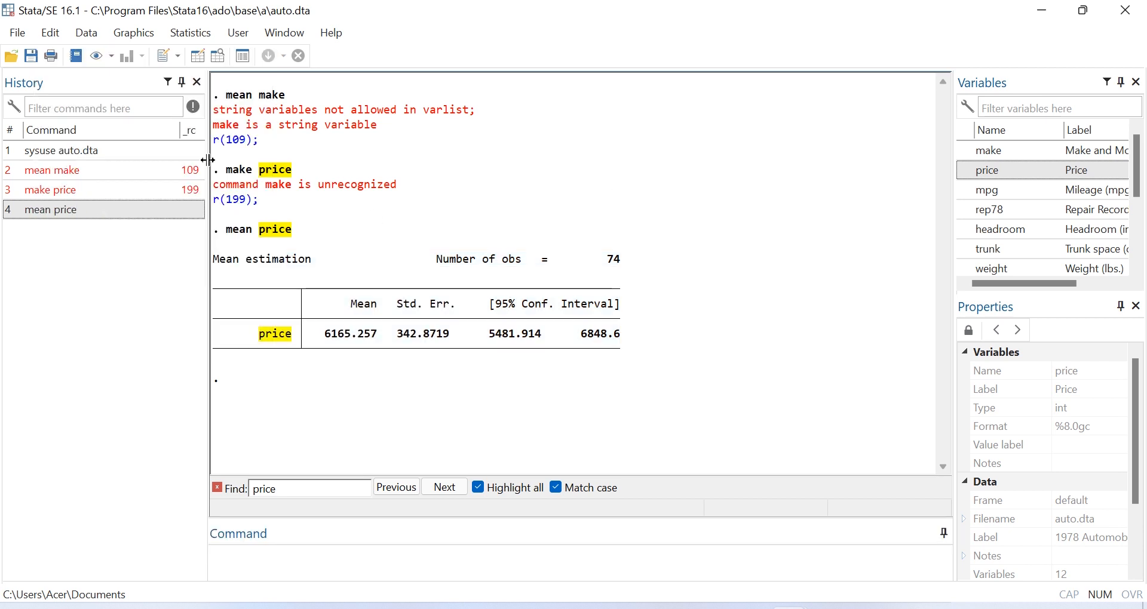
{"action": "left_click", "coordinate": [90, 38]}
{"action": "mouse_move", "coordinate": [127, 34]}
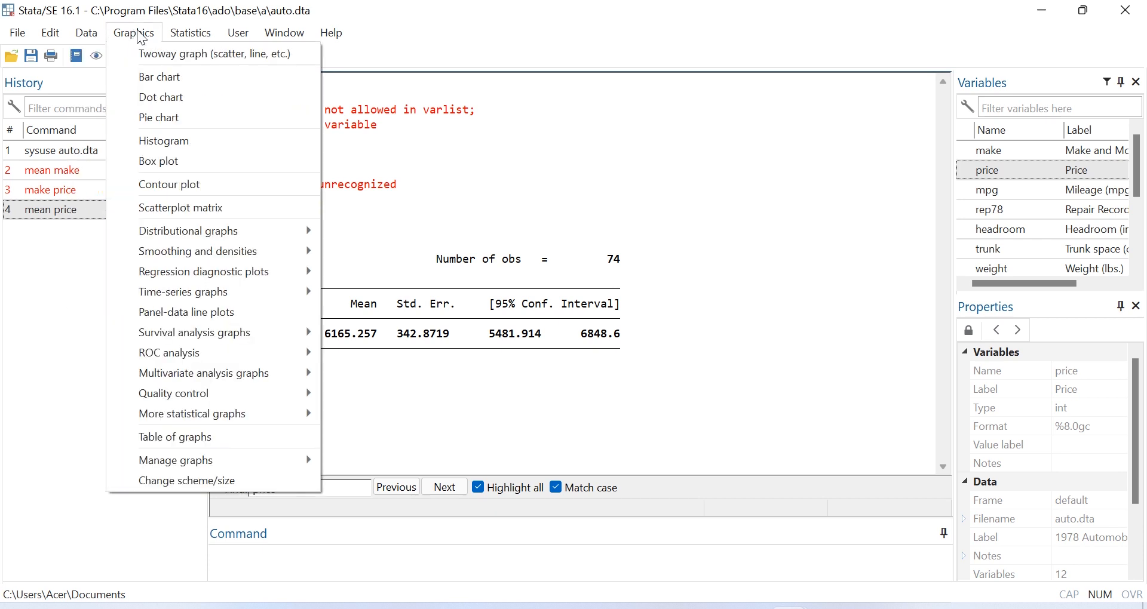
{"action": "mouse_move", "coordinate": [90, 33]}
{"action": "mouse_move", "coordinate": [189, 36]}
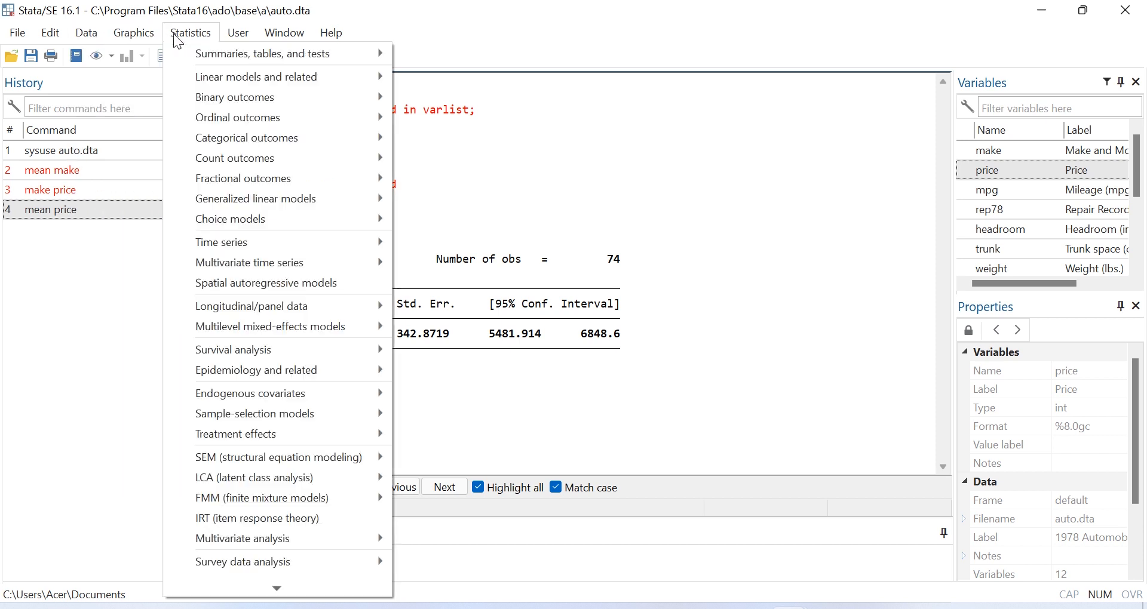
{"action": "mouse_move", "coordinate": [233, 36]}
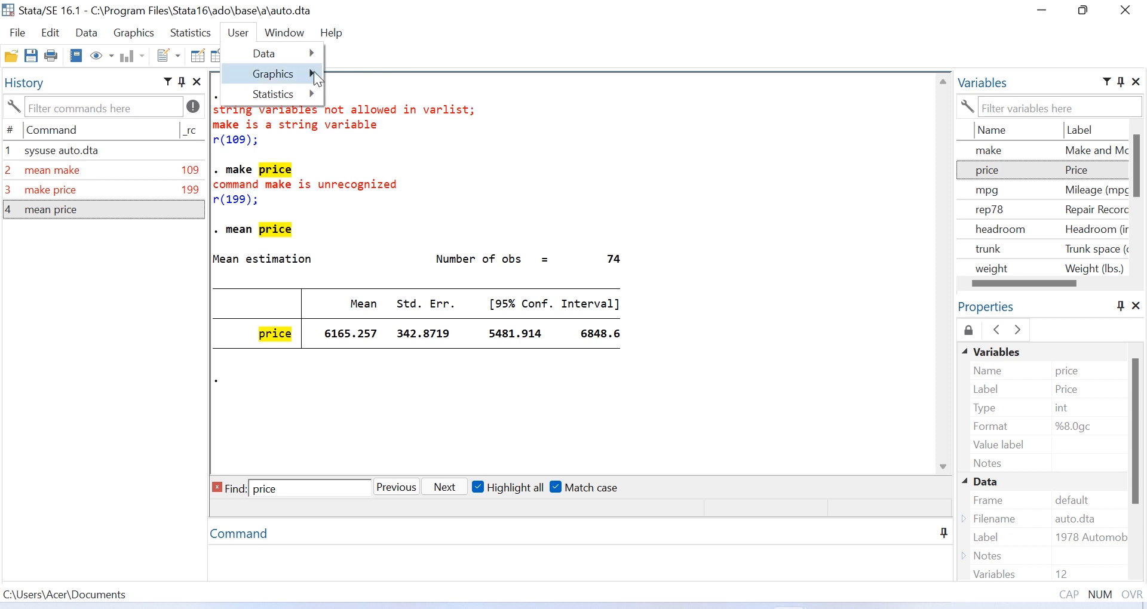
{"action": "mouse_move", "coordinate": [289, 42]}
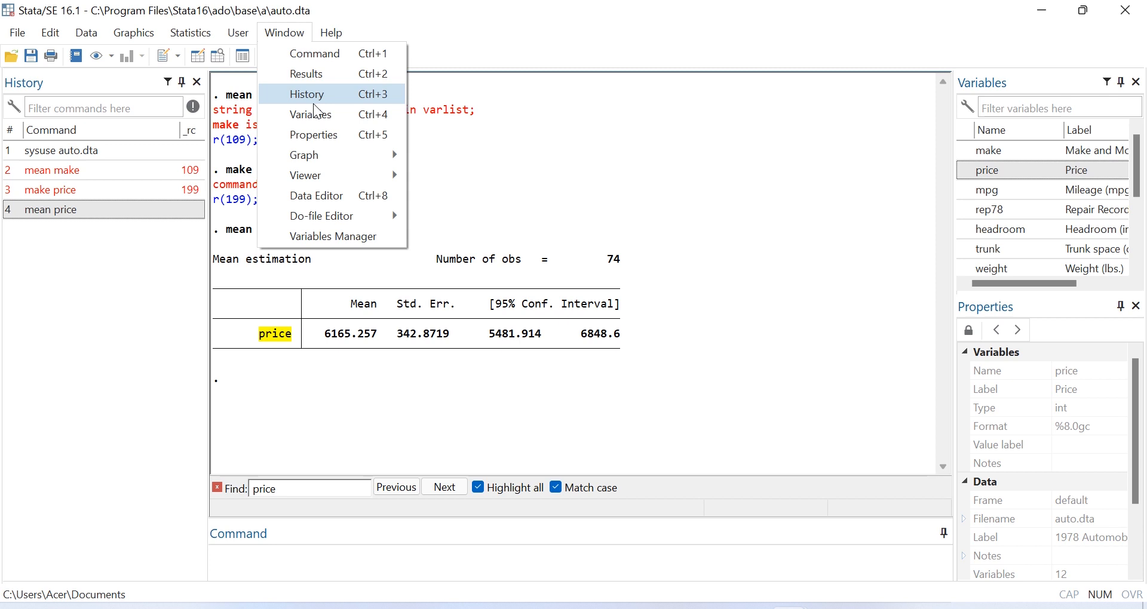
{"action": "left_click", "coordinate": [550, 192]}
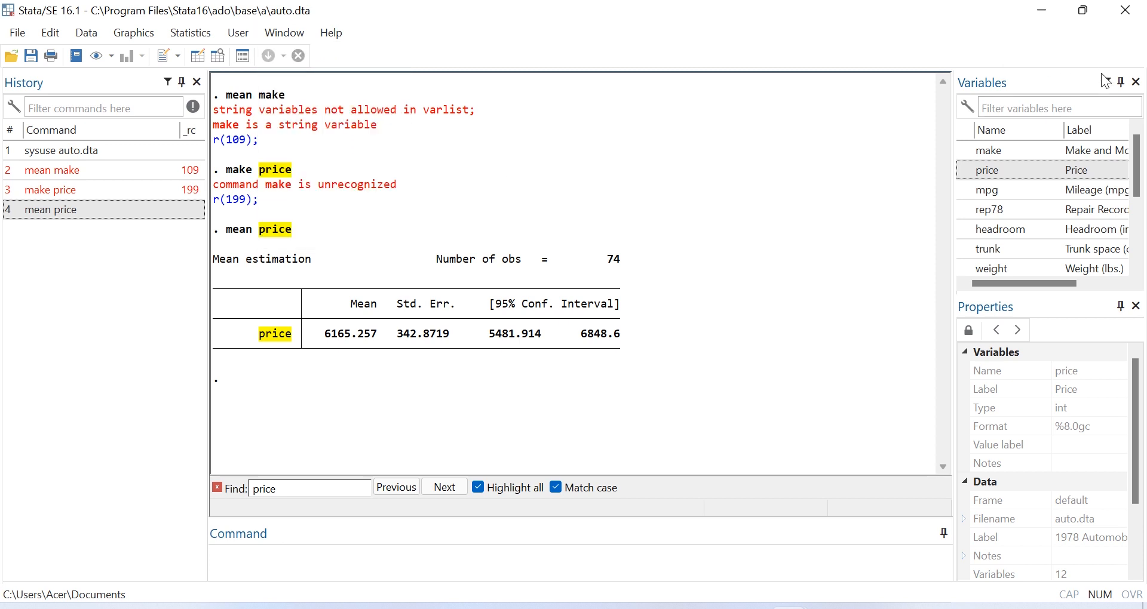
- Close the Variables pane and bring it back
{"action": "left_click", "coordinate": [1136, 82]}
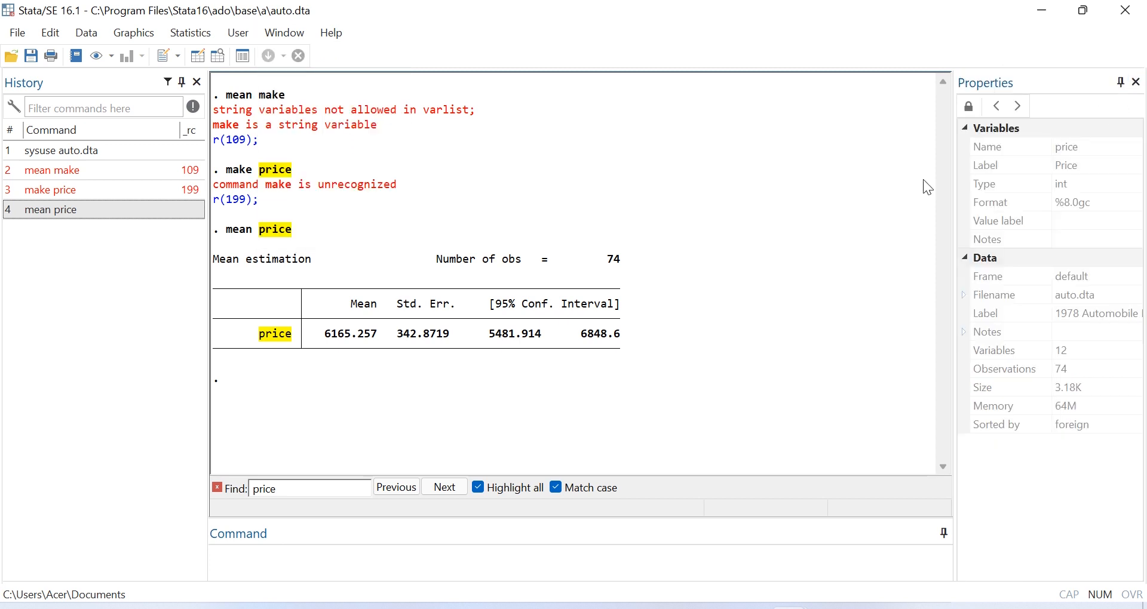
{"action": "left_click", "coordinate": [283, 34]}
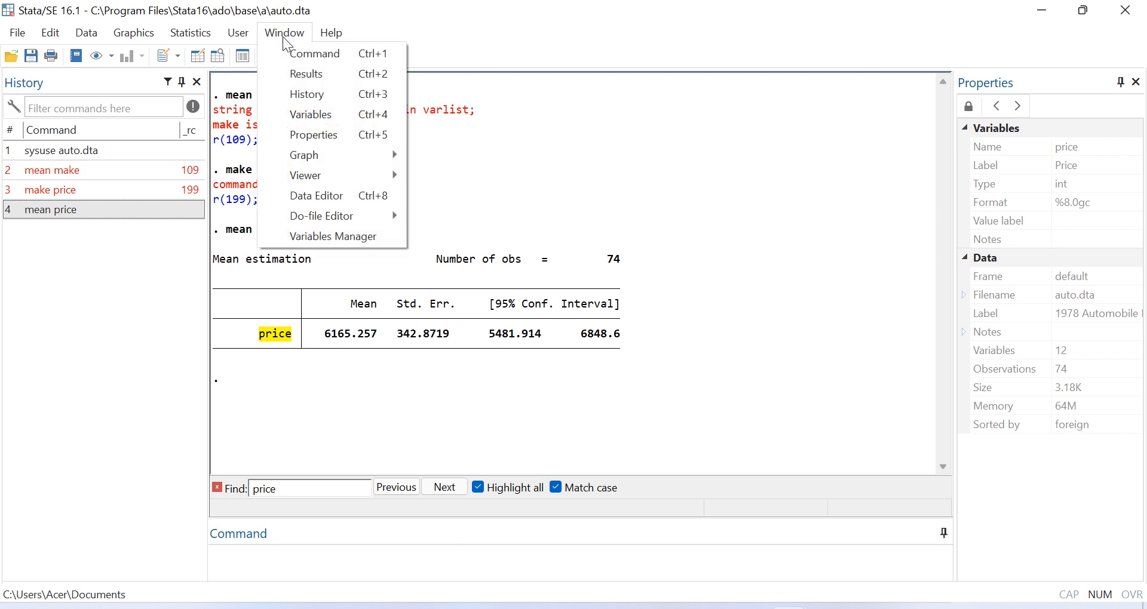
{"action": "left_click", "coordinate": [320, 116]}
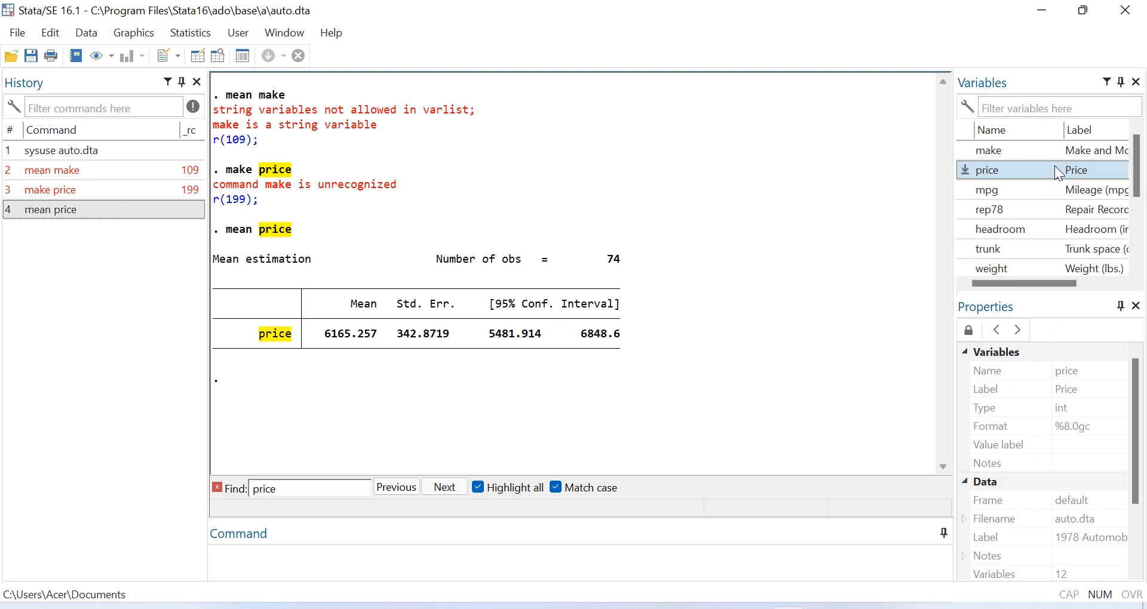
- Close the Properties pane and bring it back
{"action": "left_click", "coordinate": [1136, 307]}
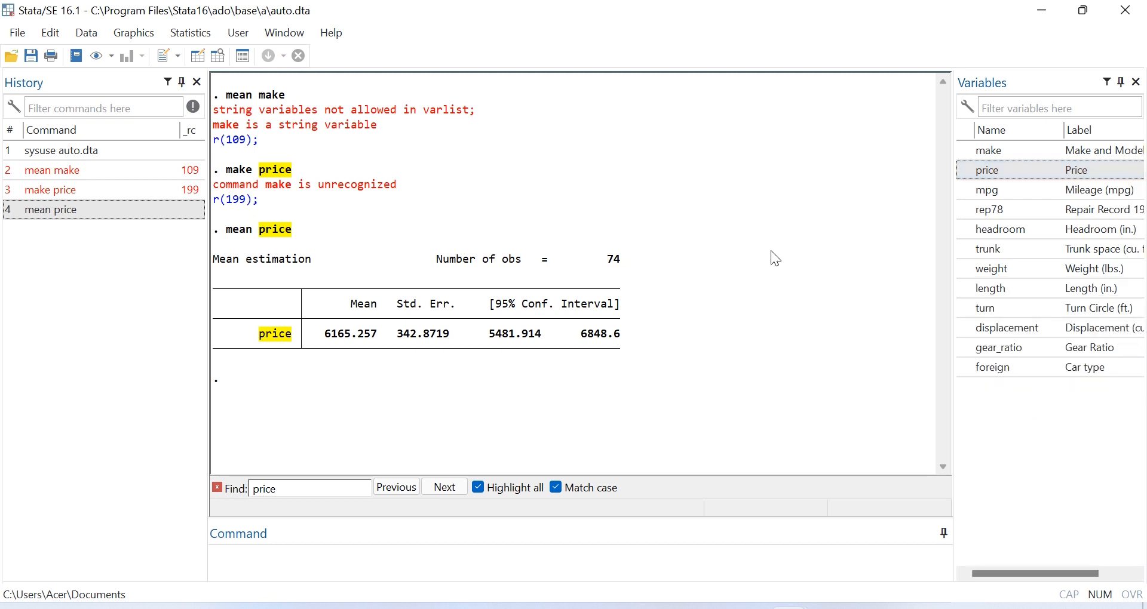
{"action": "left_click", "coordinate": [273, 34]}
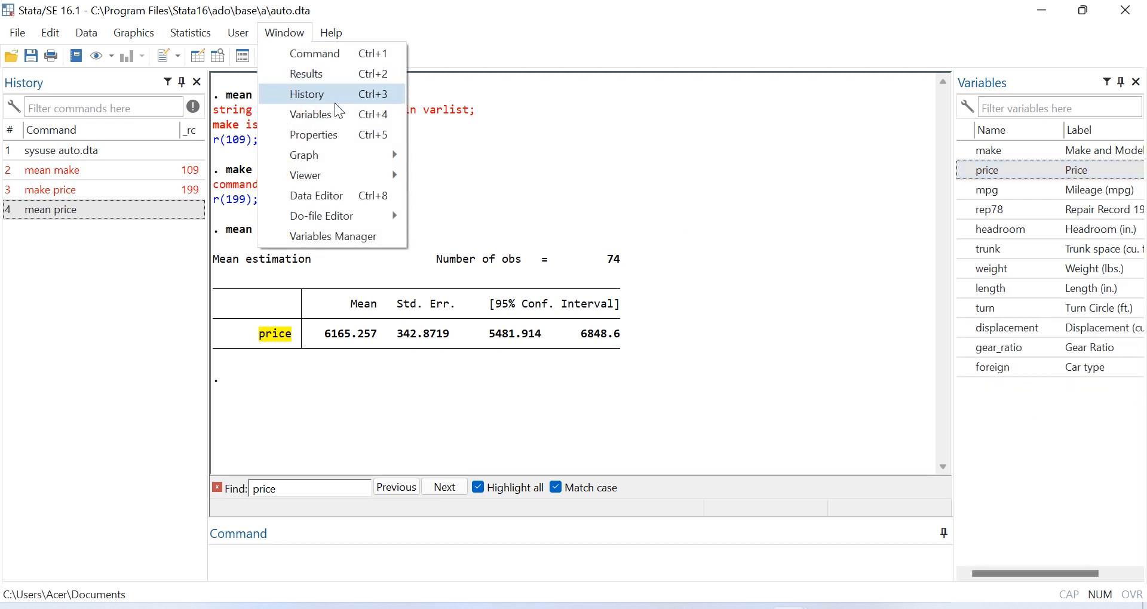
{"action": "left_click", "coordinate": [328, 134]}
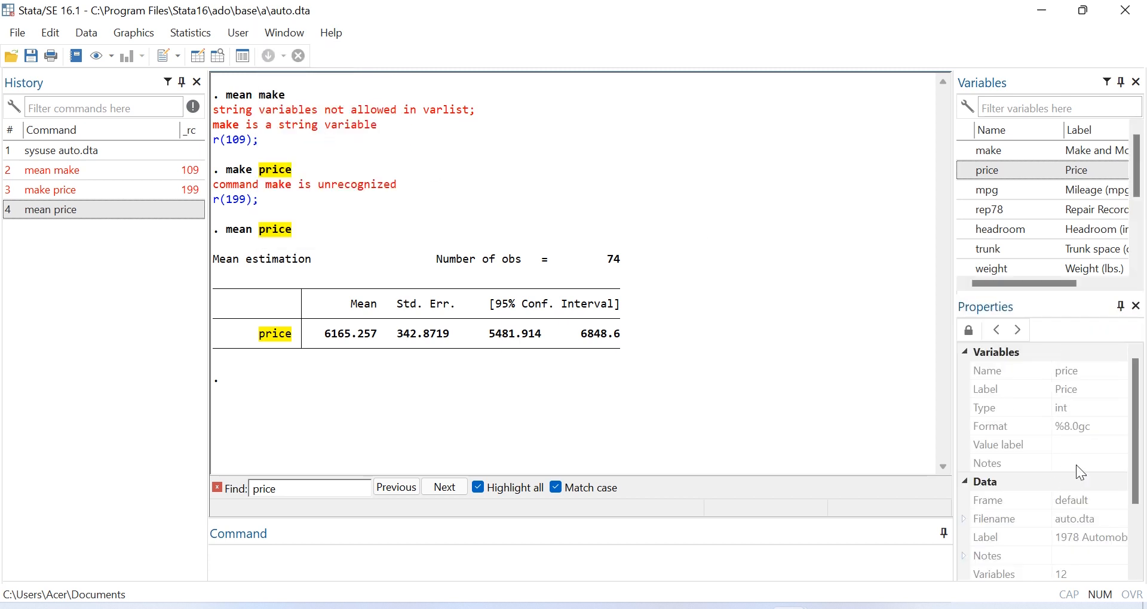
- Review the help commands and the file-opening dialog, without opening any documentation or dataset
{"action": "left_click", "coordinate": [336, 34]}
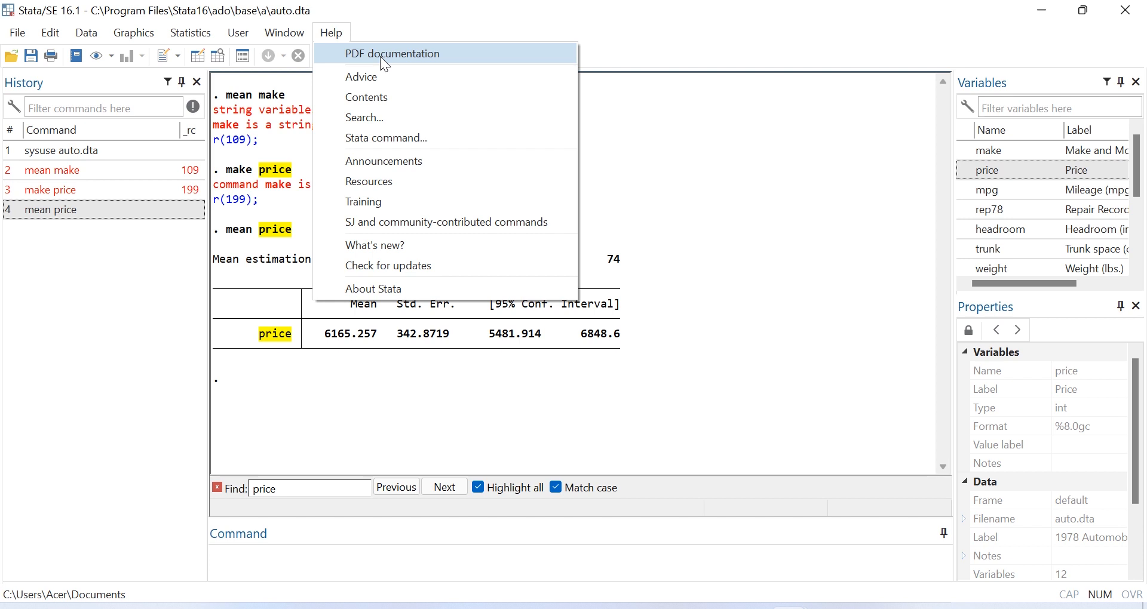
{"action": "left_click", "coordinate": [847, 212]}
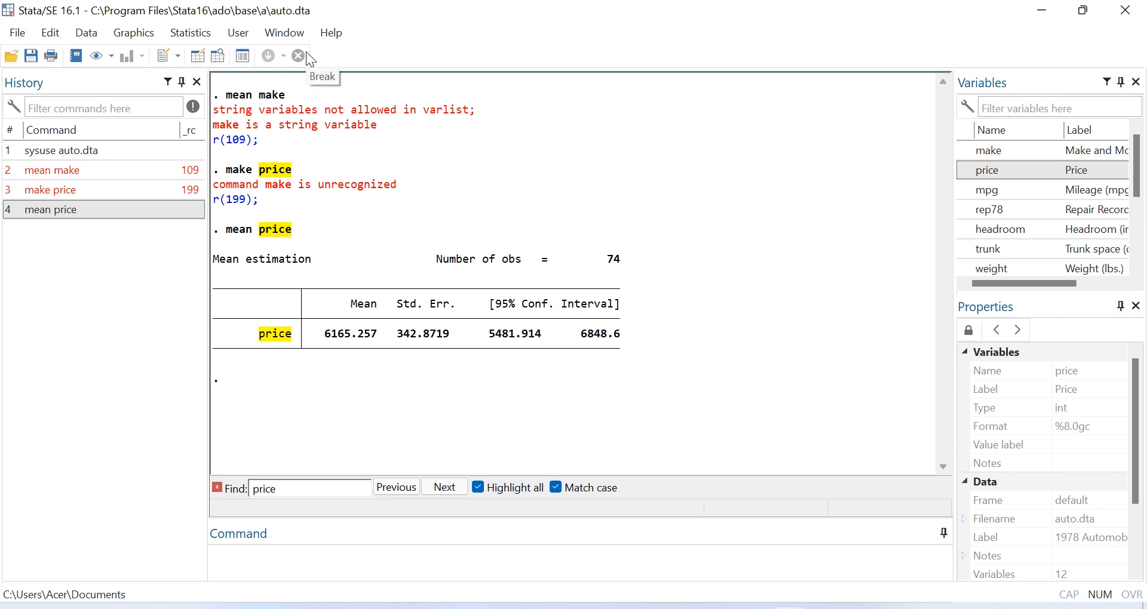
{"action": "left_click", "coordinate": [12, 56]}
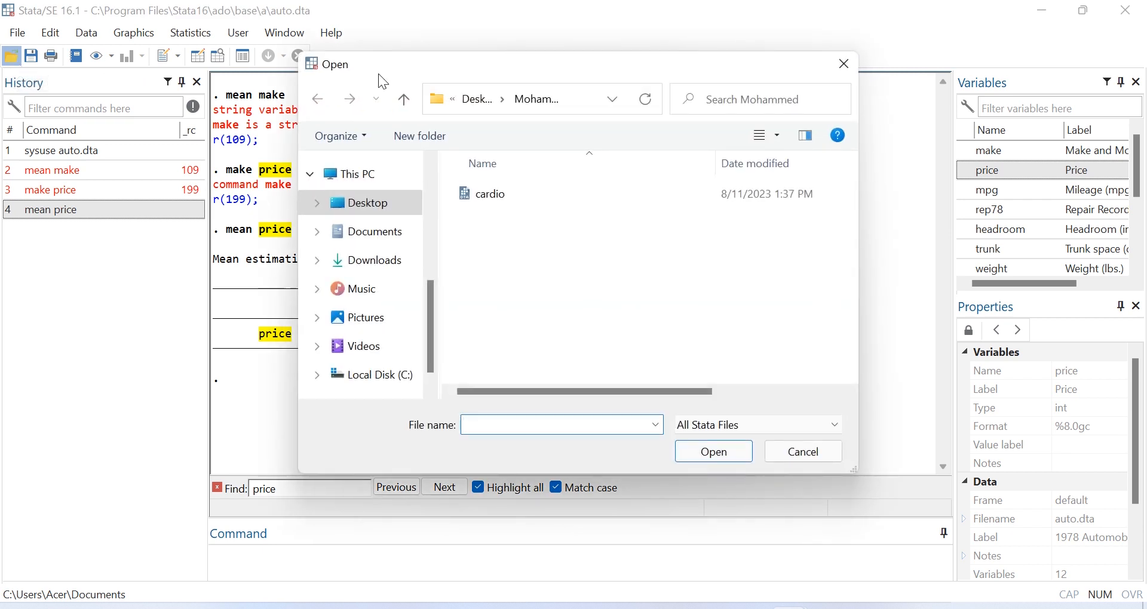
{"action": "left_click", "coordinate": [843, 66]}
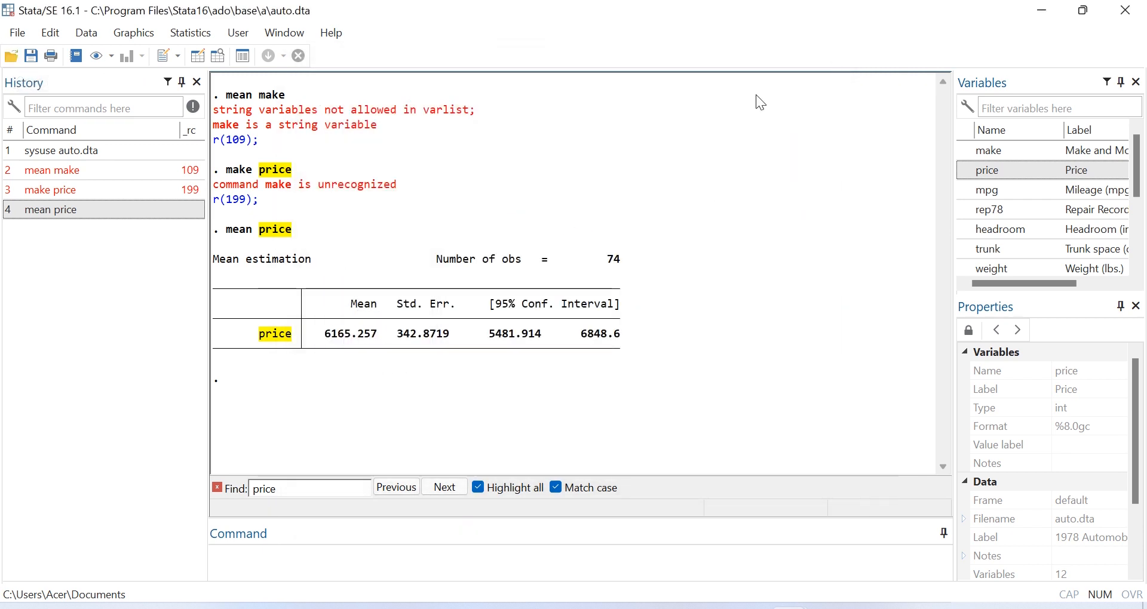
- View the dialog for saving a new formatted log, cancel it, and look over the file commands
{"action": "left_click", "coordinate": [75, 58]}
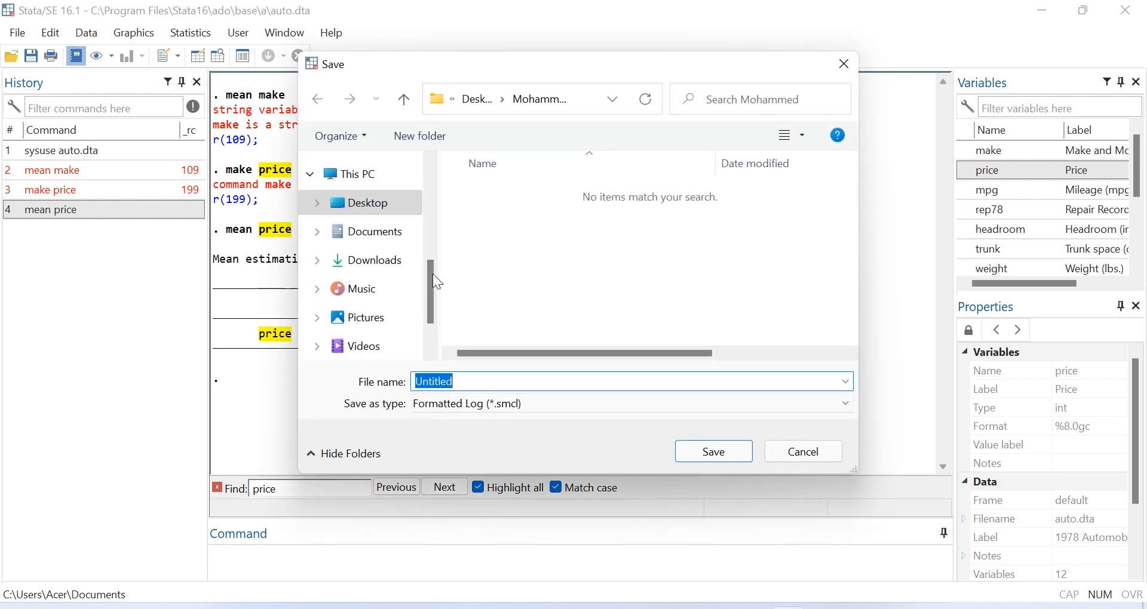
{"action": "left_click", "coordinate": [791, 458]}
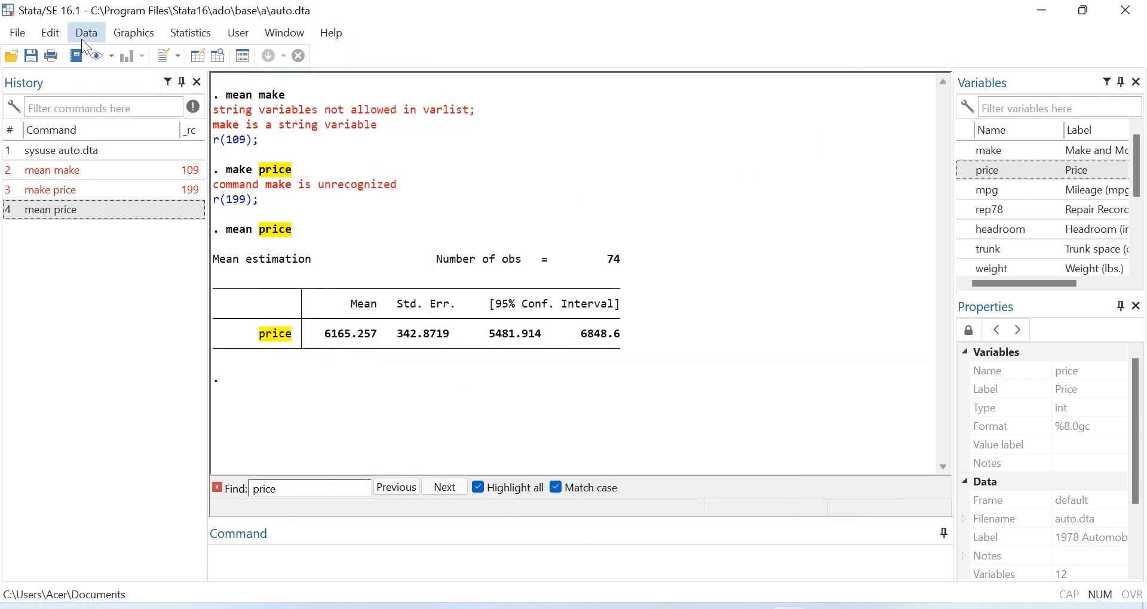
{"action": "left_click", "coordinate": [18, 34]}
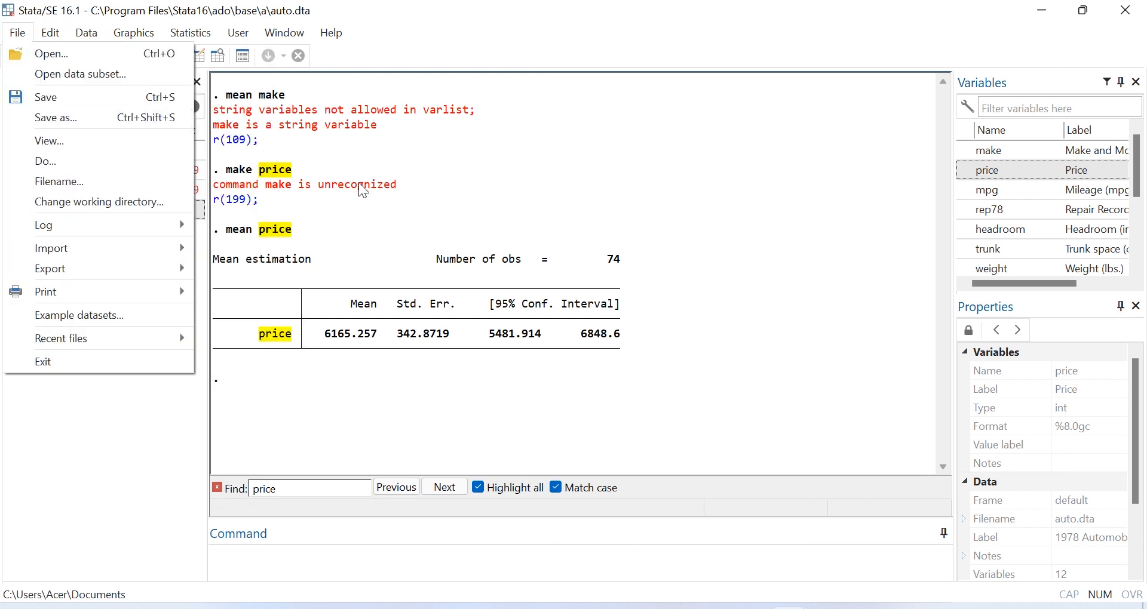
{"action": "left_click", "coordinate": [399, 181]}
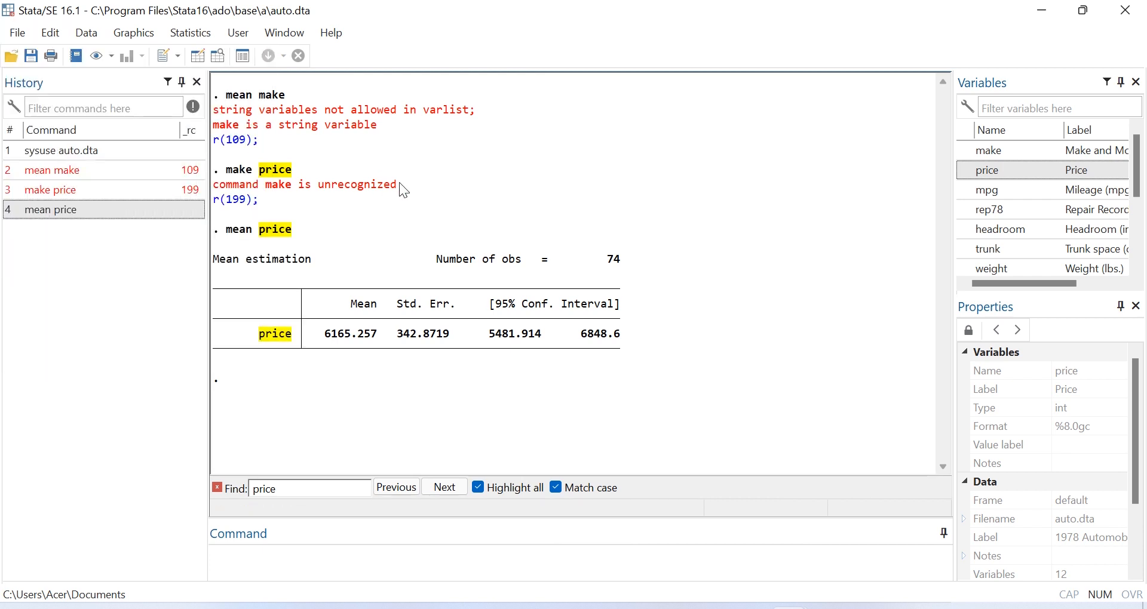
- Look at the Viewer's advice on finding help and at a blank Do-file Editor, closing each window again
{"action": "left_click", "coordinate": [95, 55]}
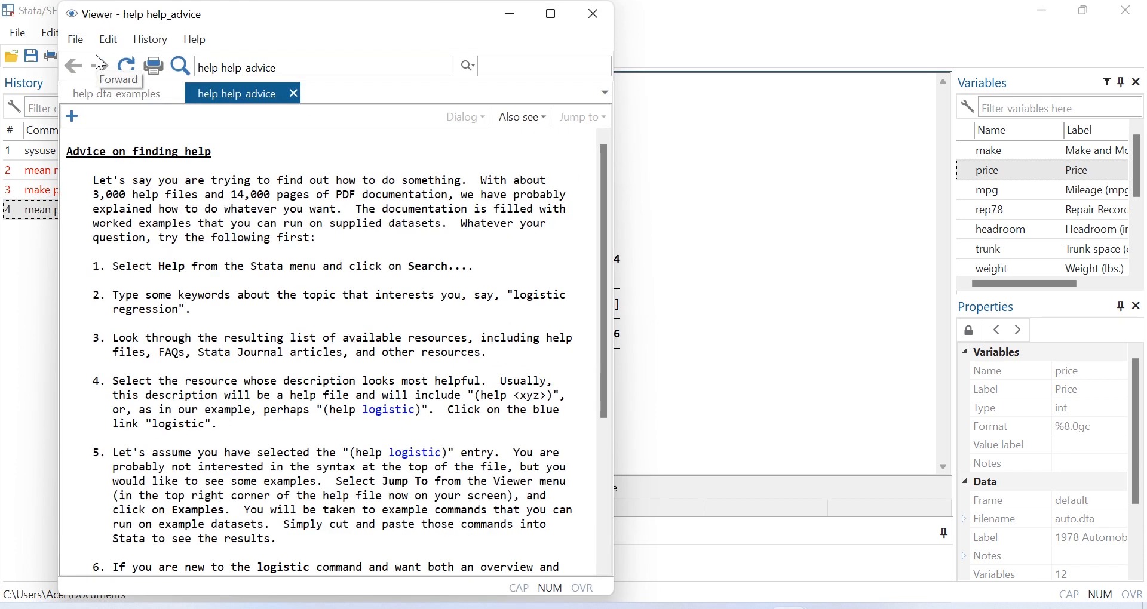
{"action": "left_click", "coordinate": [593, 27]}
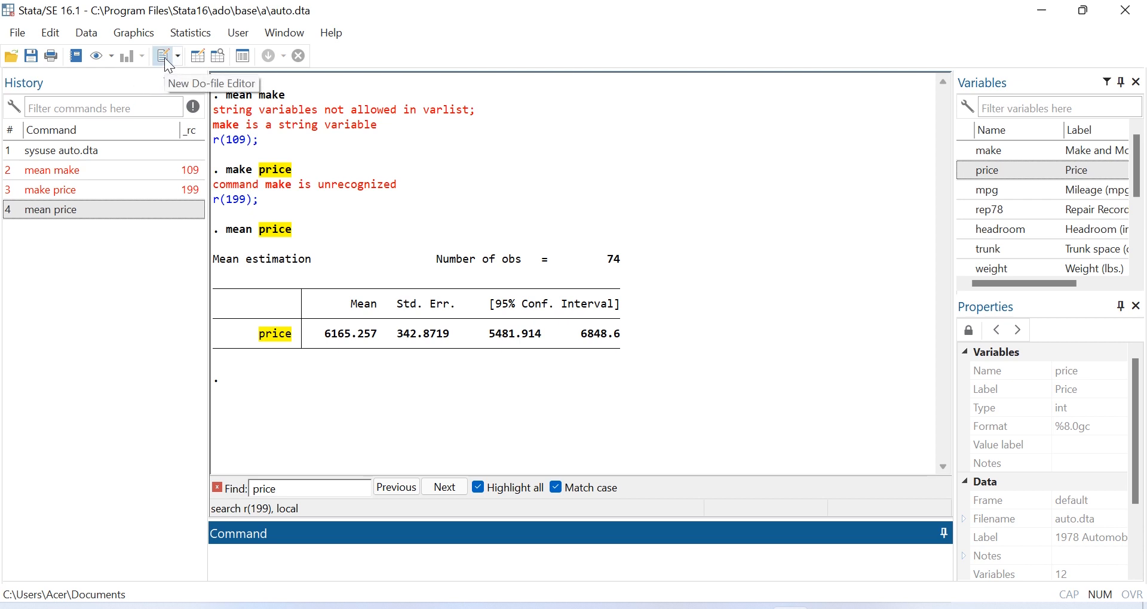
{"action": "left_click", "coordinate": [24, 33]}
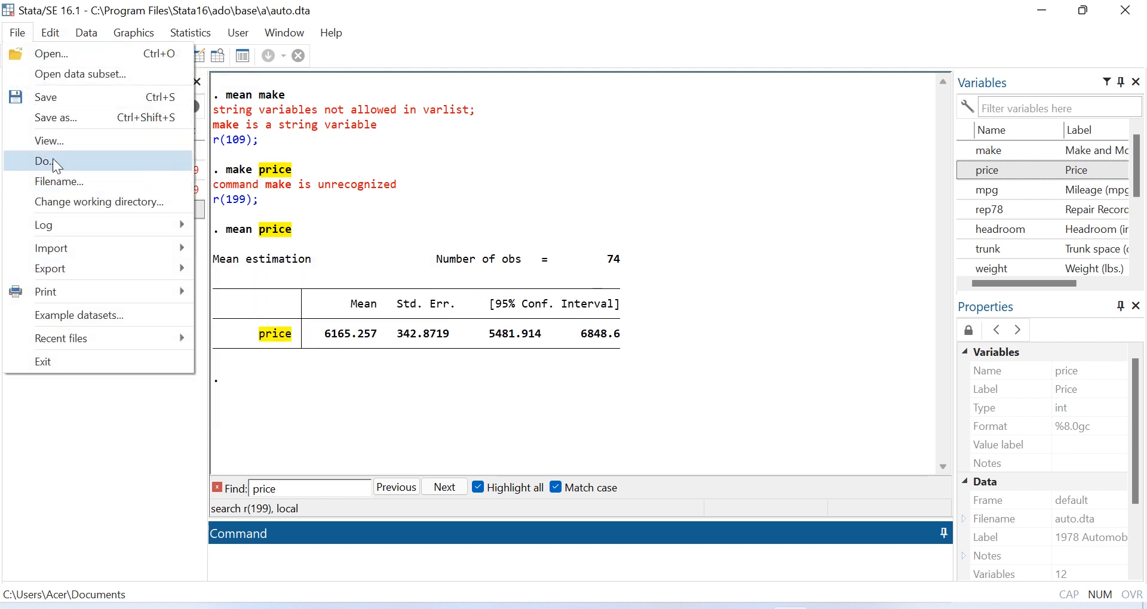
{"action": "left_click", "coordinate": [338, 196]}
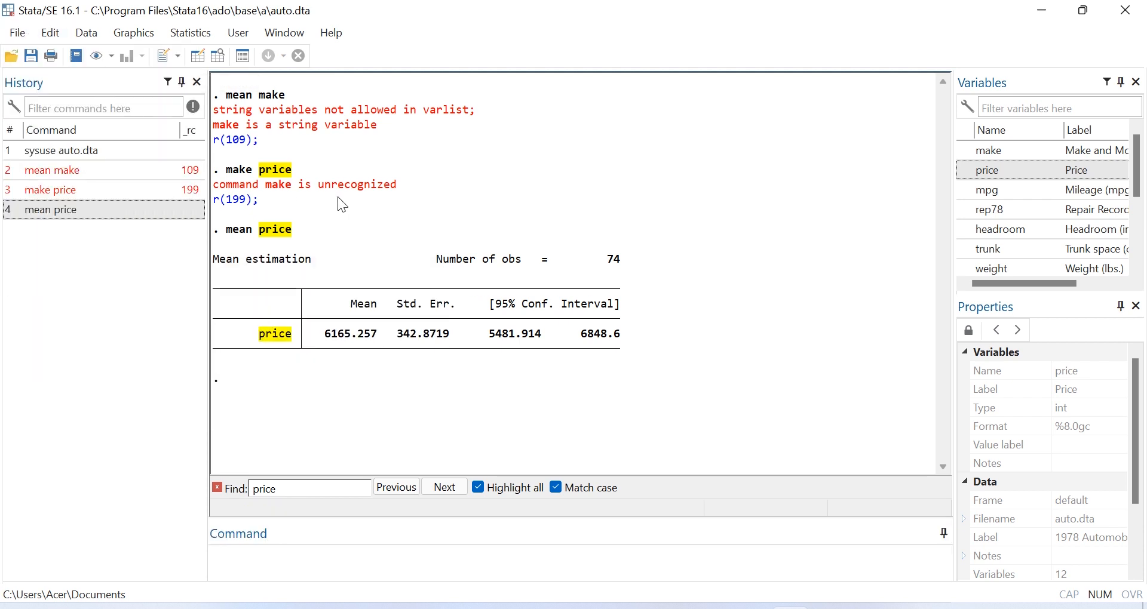
{"action": "left_click", "coordinate": [170, 55]}
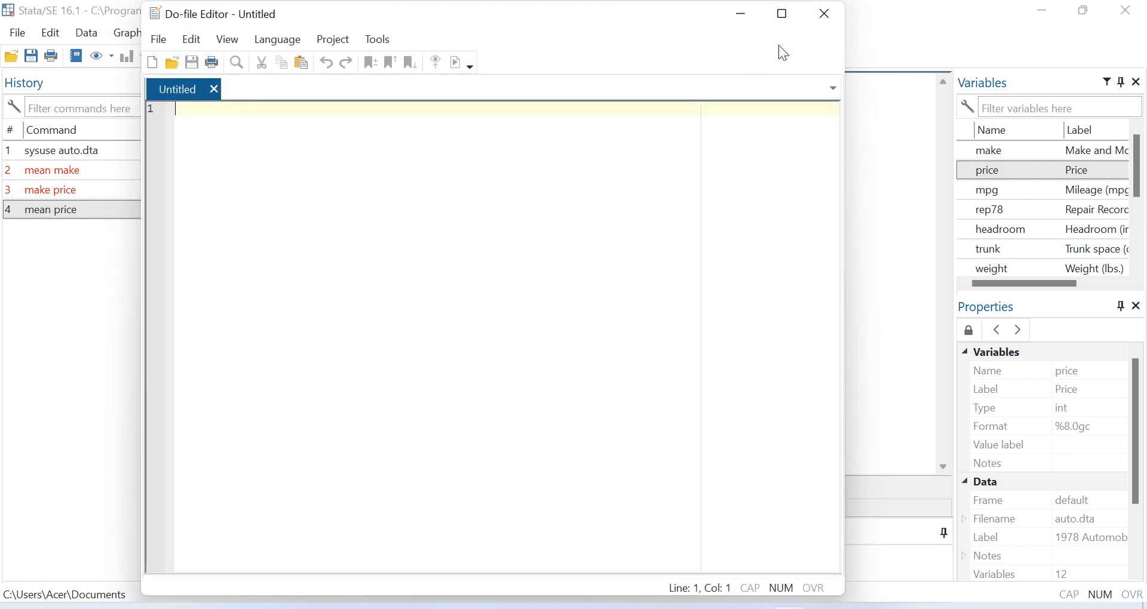
{"action": "left_click", "coordinate": [835, 14]}
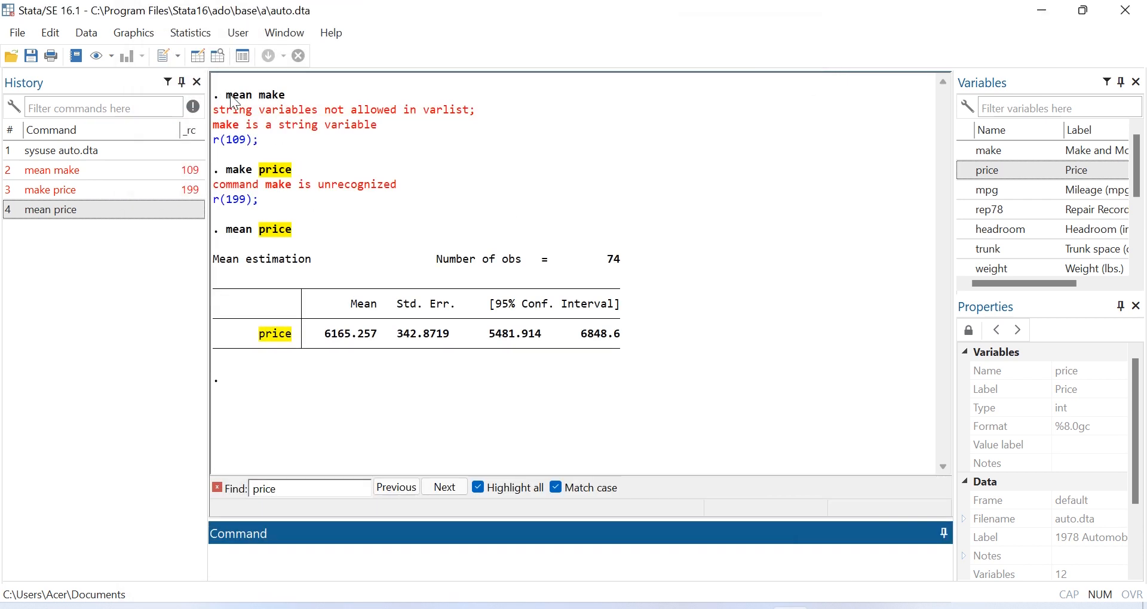
- Open the auto dataset in the Data Editor in edit mode and select the first observation's headroom value
{"action": "left_click", "coordinate": [201, 57]}
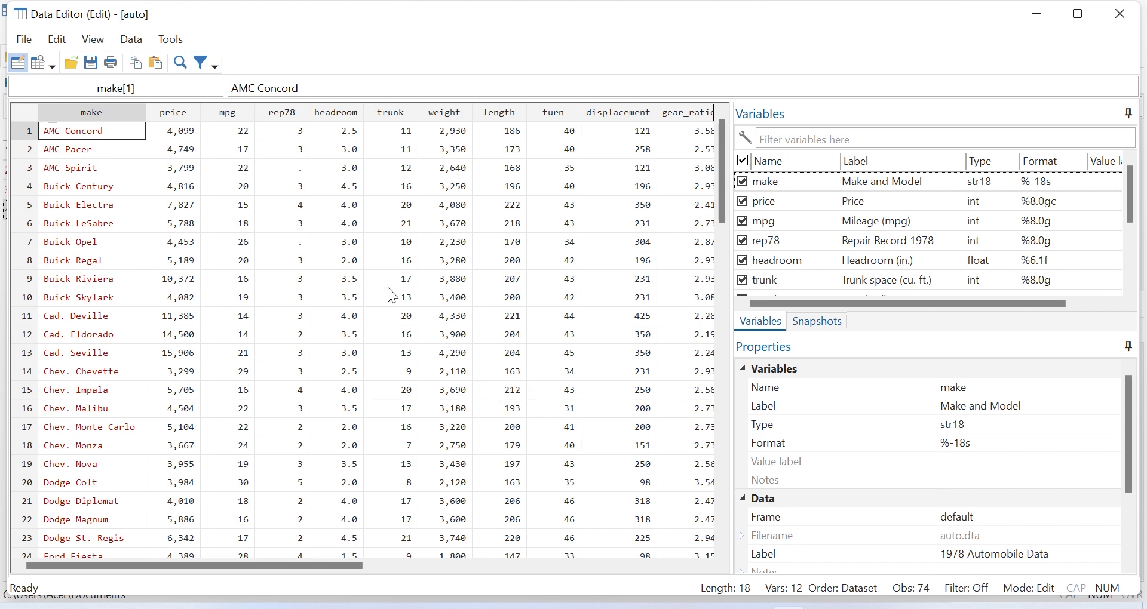
{"action": "left_click", "coordinate": [353, 138]}
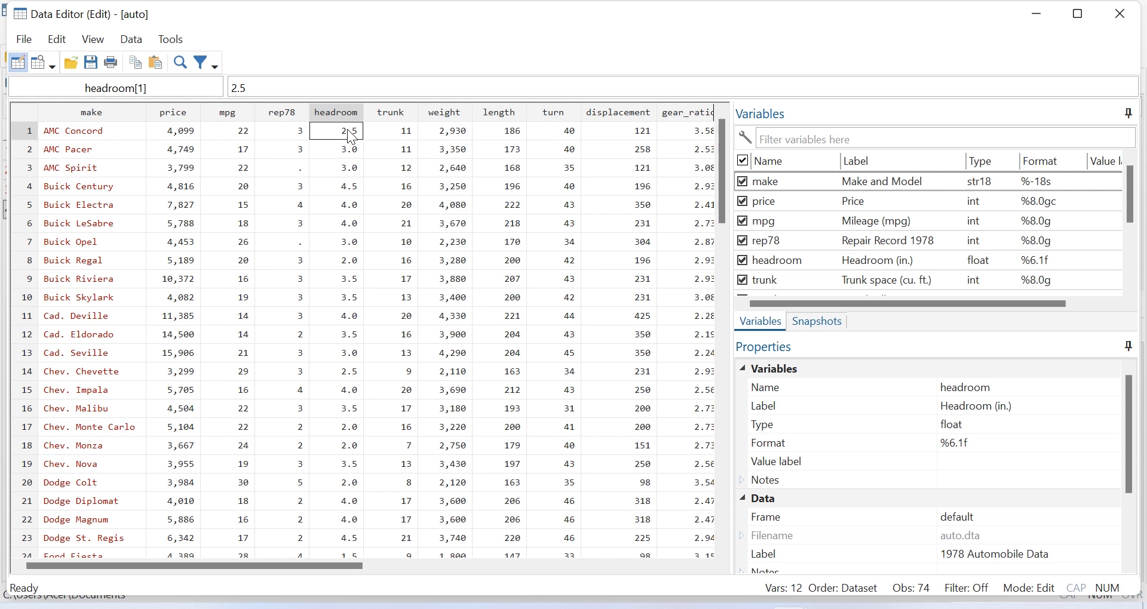
- Change the first observation's headroom value to 3 and apply the cell change
{"action": "type", "text": "3"}
{"action": "left_click", "coordinate": [350, 159]}
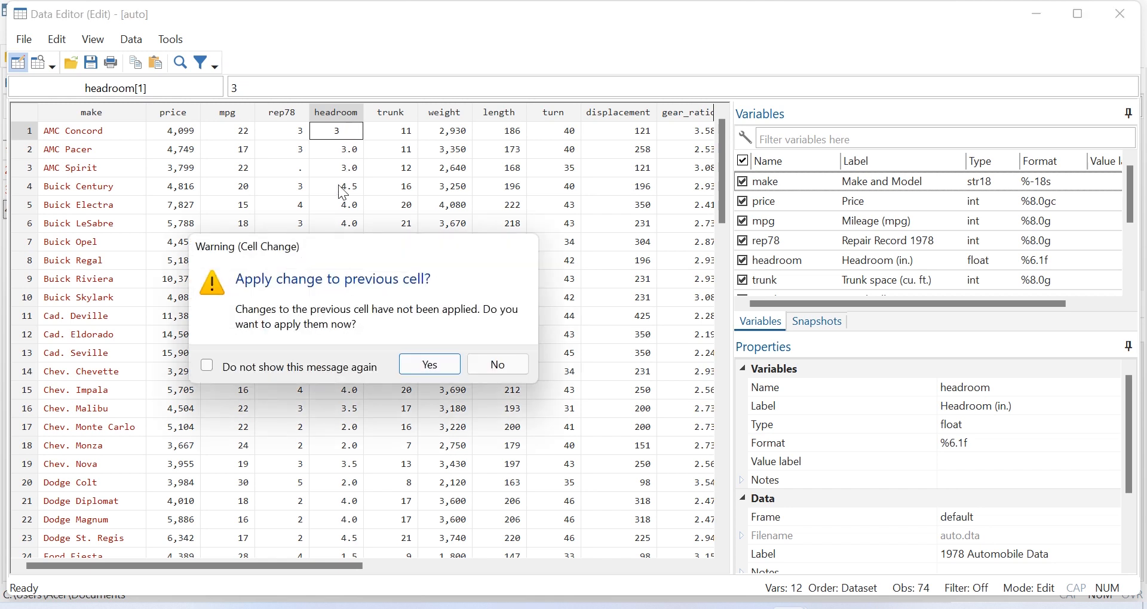
{"action": "left_click", "coordinate": [431, 364]}
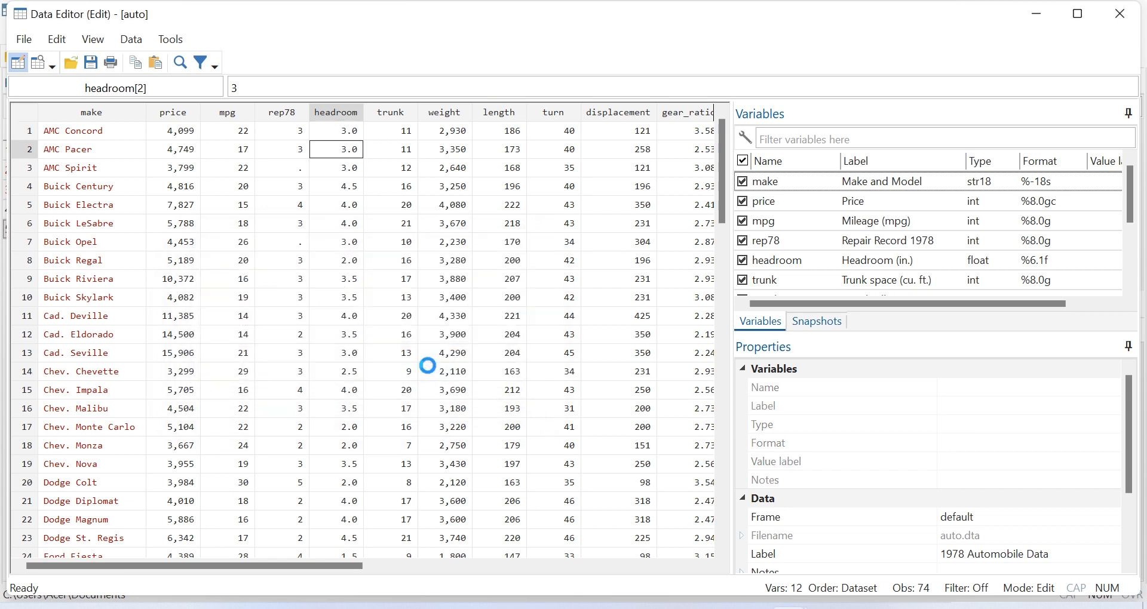
- Set the first observation's headroom value to 2.5, apply the cell change and close the Data Editor
{"action": "left_click", "coordinate": [351, 137]}
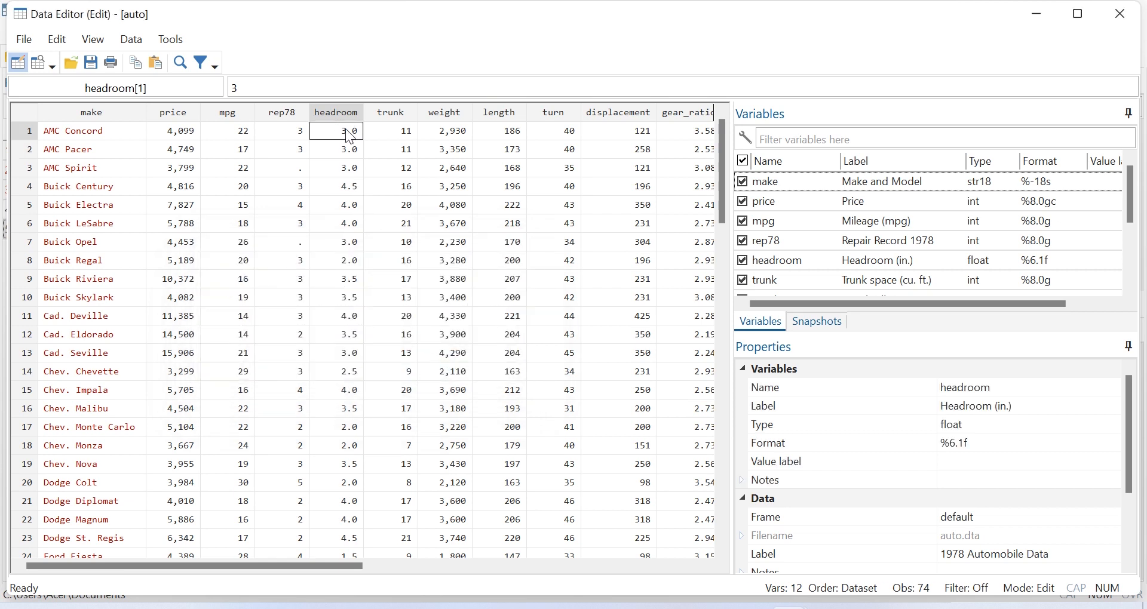
{"action": "type", "text": "2.5"}
{"action": "left_click", "coordinate": [345, 187]}
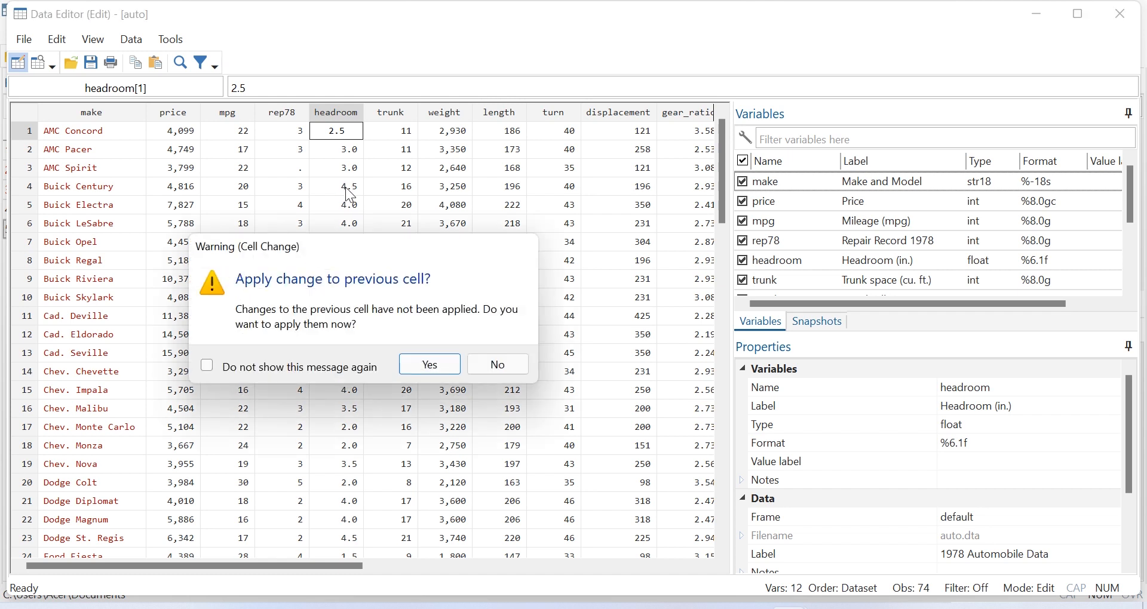
{"action": "left_click", "coordinate": [441, 365]}
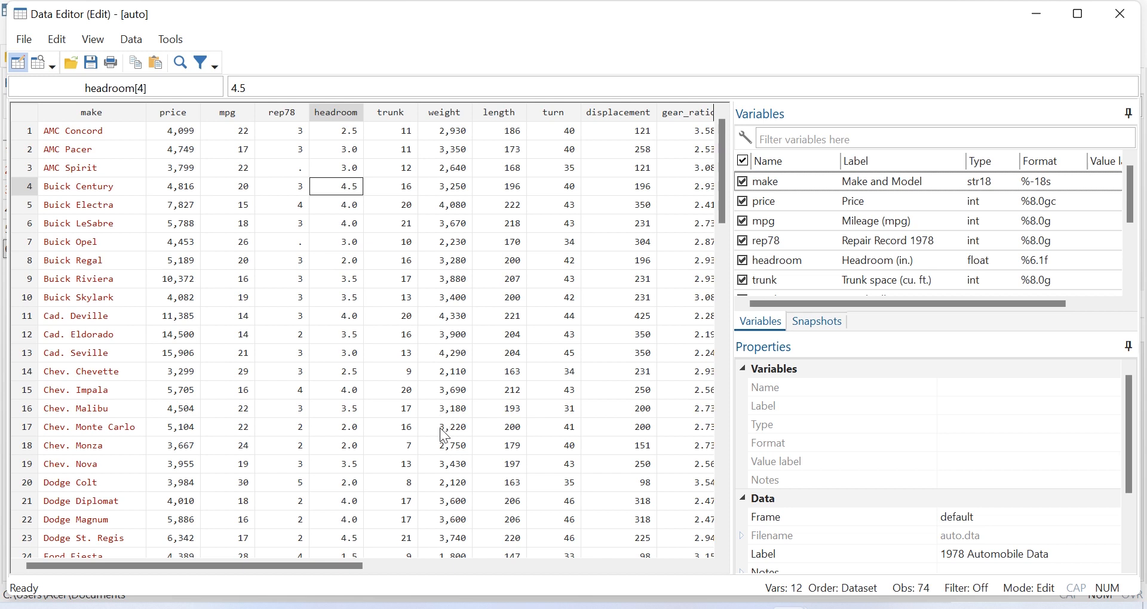
{"action": "left_click", "coordinate": [1134, 19]}
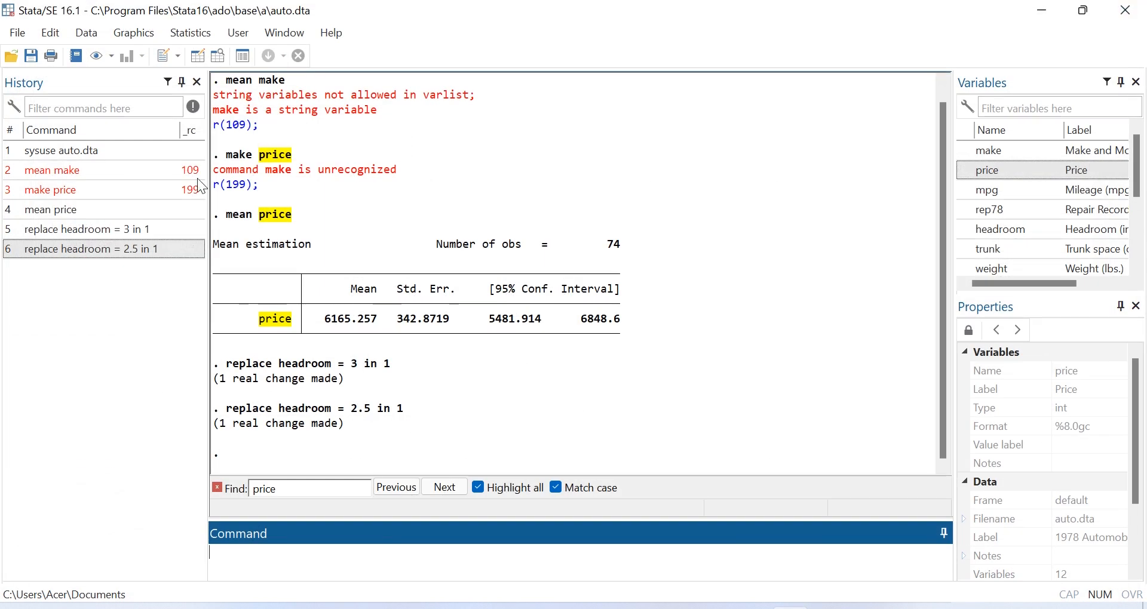
- View the auto dataset in the Data Editor's browse mode, select a few trunk and headroom cells, and close it
{"action": "left_click", "coordinate": [218, 56]}
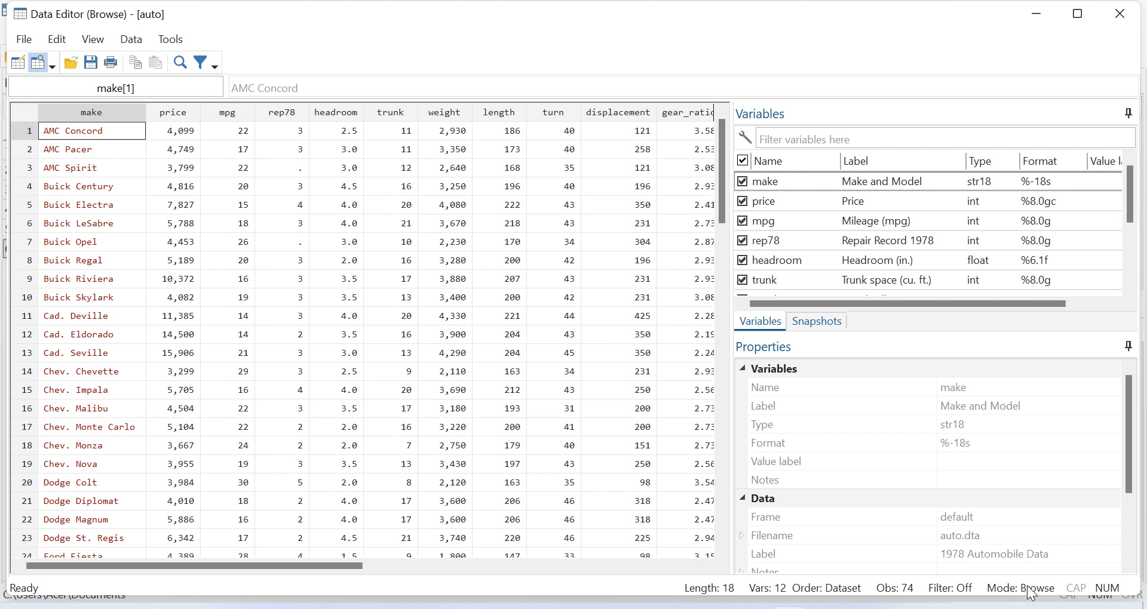
{"action": "left_click", "coordinate": [408, 137]}
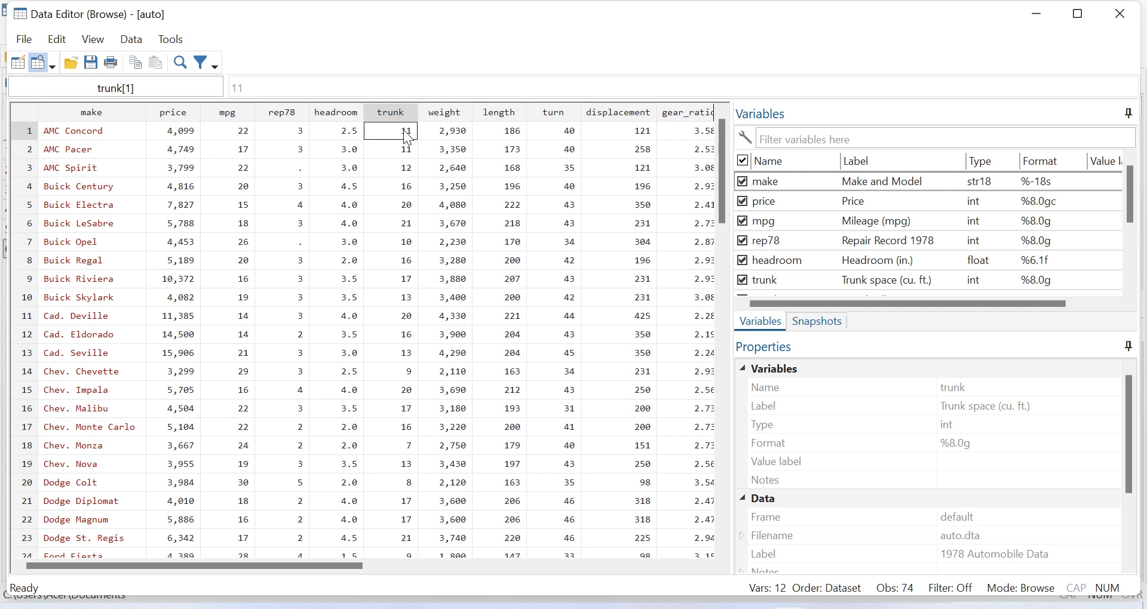
{"action": "left_click", "coordinate": [355, 147]}
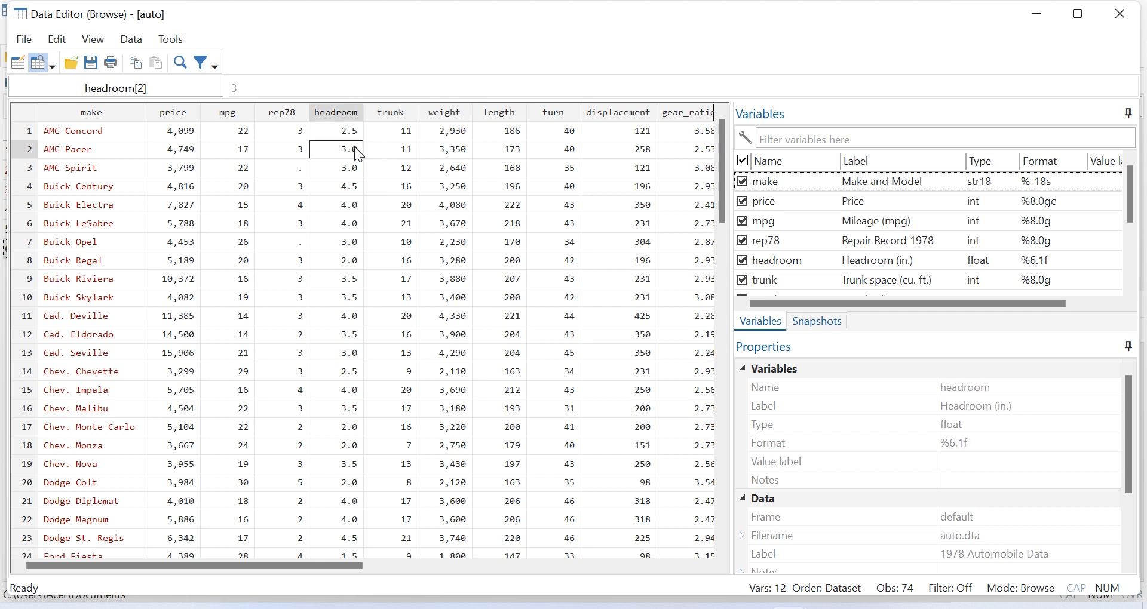
{"action": "left_click", "coordinate": [359, 172]}
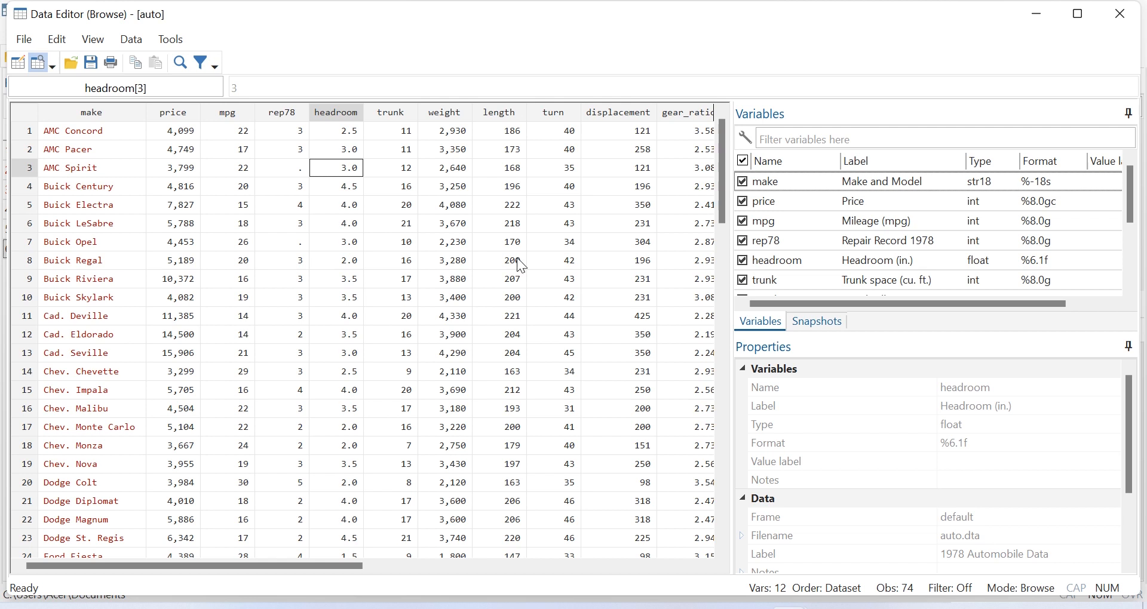
{"action": "left_click", "coordinate": [1120, 14]}
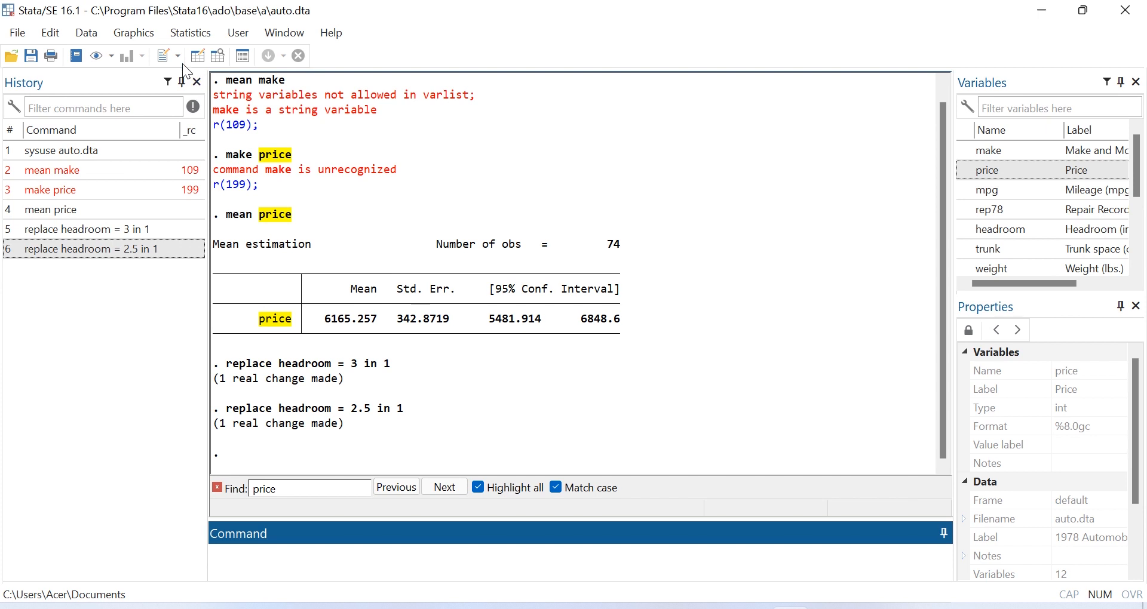
- View the Variables Manager and the explanation of return code 109, closing each window again
{"action": "left_click", "coordinate": [241, 58]}
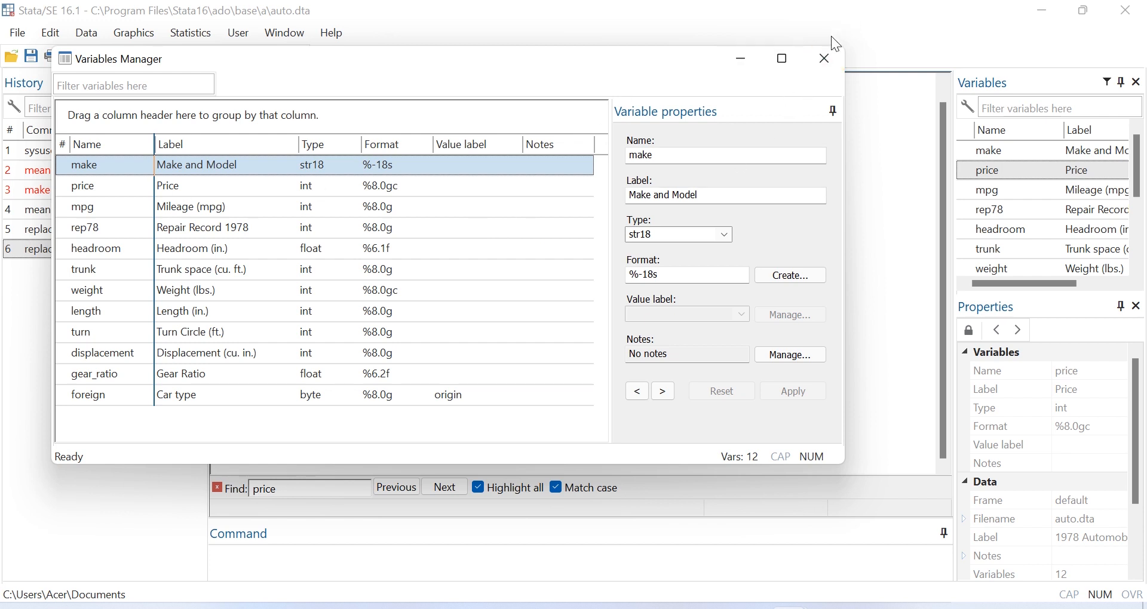
{"action": "left_click", "coordinate": [828, 60]}
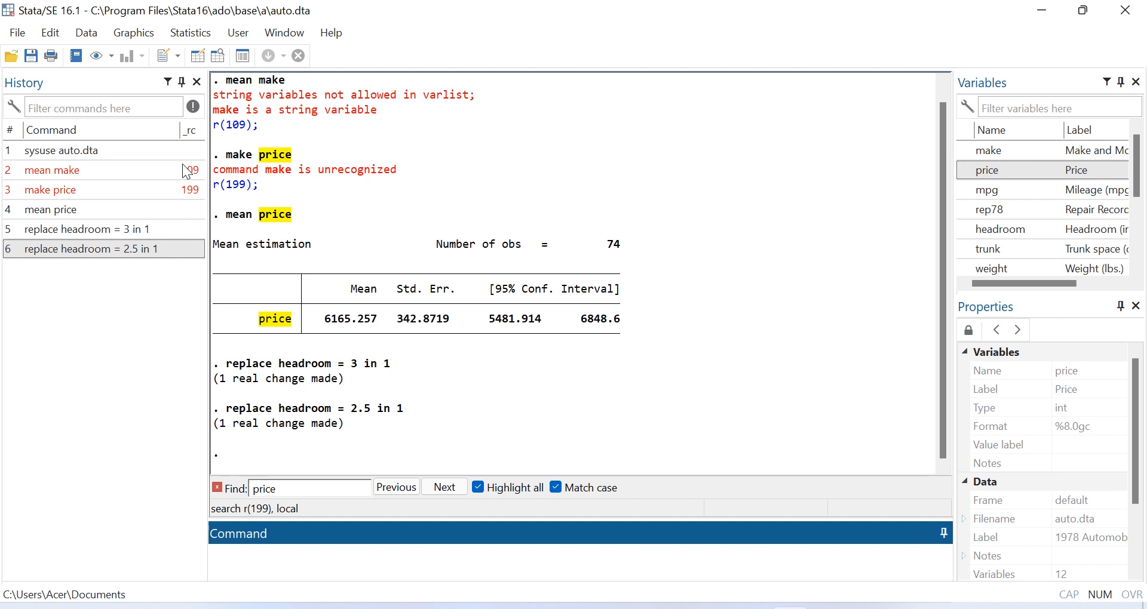
{"action": "left_click", "coordinate": [236, 126]}
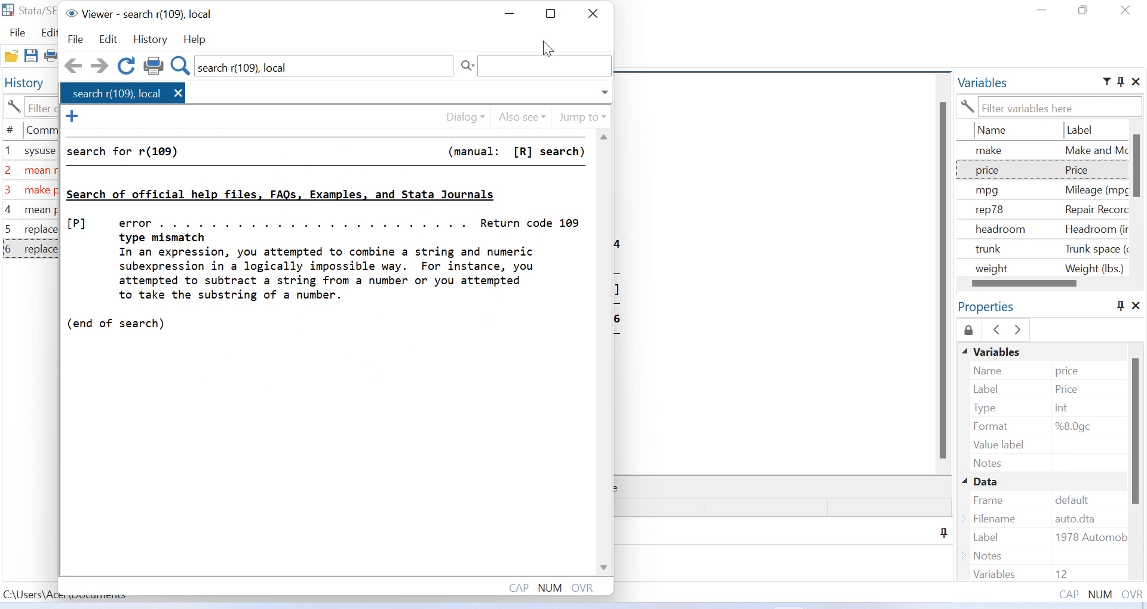
{"action": "left_click", "coordinate": [594, 16]}
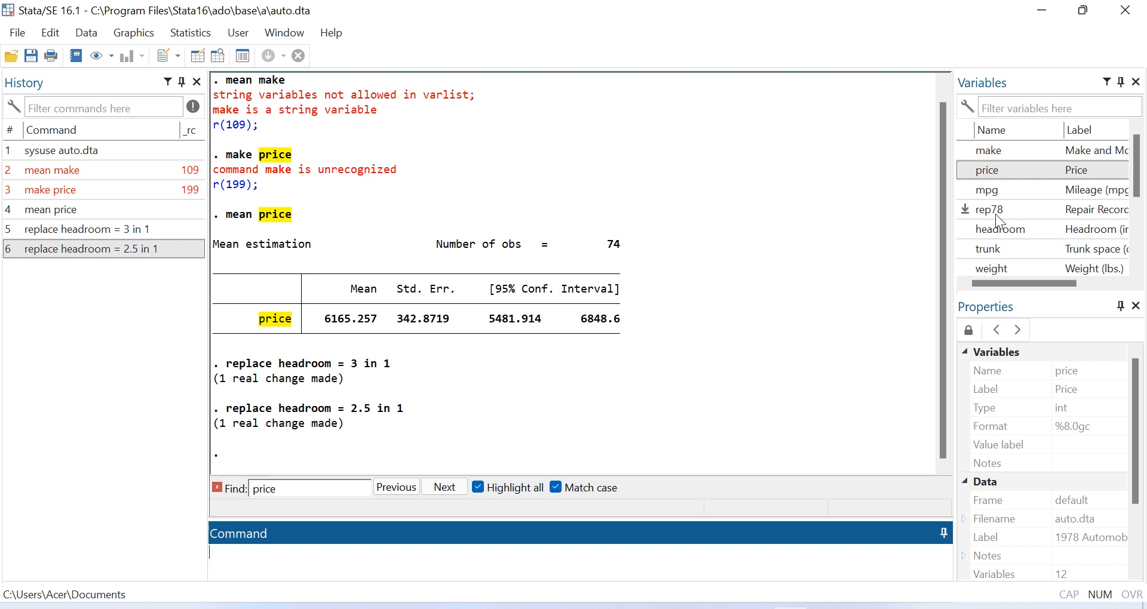
- Look over the variable labels, insert price into the command line using its row's insert arrow, and clear the command line
{"action": "left_click_drag", "start_coordinate": [1045, 286], "coordinate": [1094, 284]}
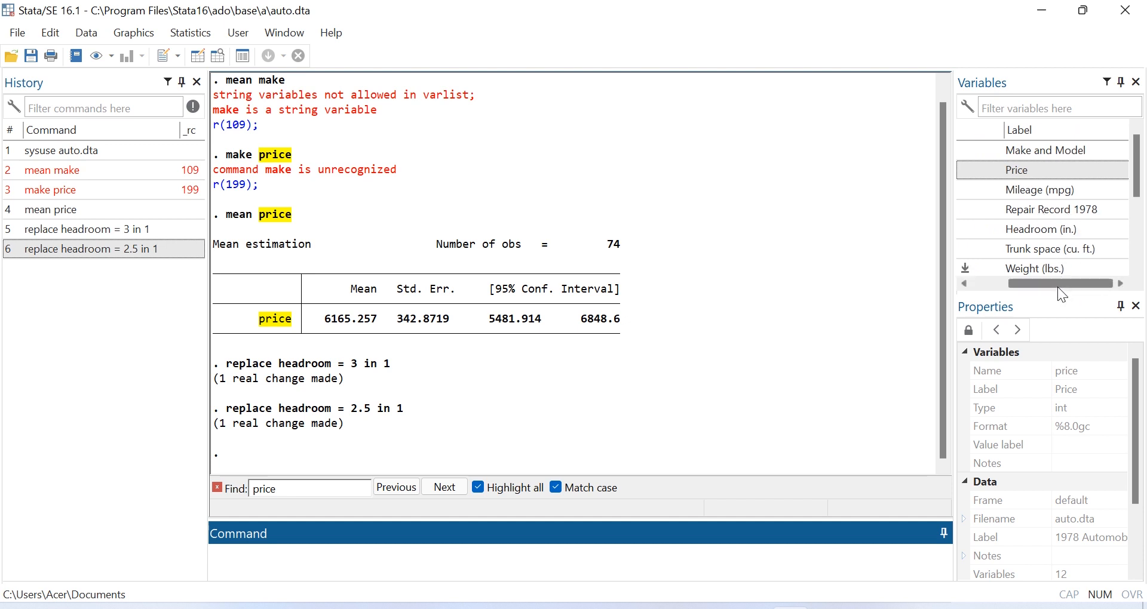
{"action": "left_click_drag", "start_coordinate": [1058, 287], "coordinate": [992, 289]}
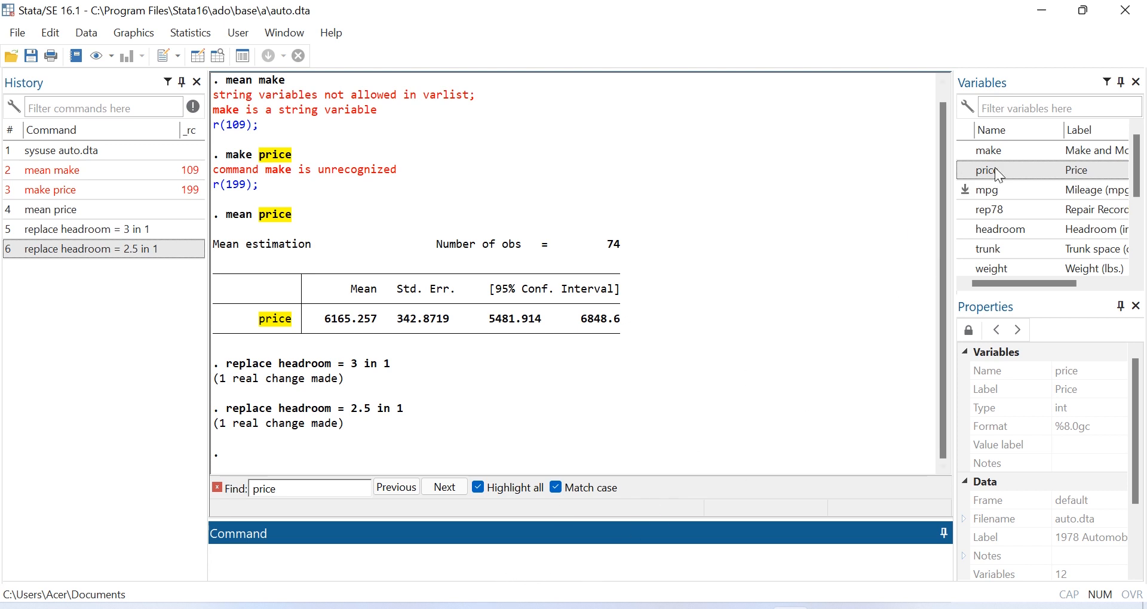
{"action": "left_click", "coordinate": [964, 170]}
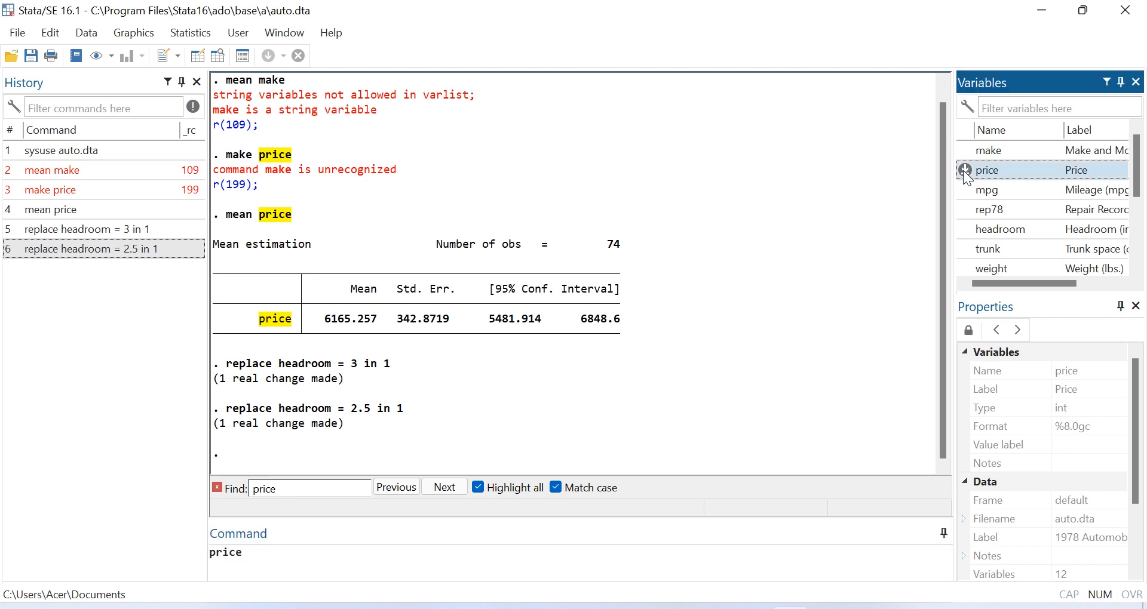
{"action": "left_click", "coordinate": [255, 547]}
{"action": "key", "text": "BackSpace"}
{"action": "key", "text": "BackSpace"}
{"action": "key", "text": "BackSpace"}
{"action": "key", "text": "BackSpace"}
{"action": "key", "text": "BackSpace"}
{"action": "key", "text": "BackSpace"}
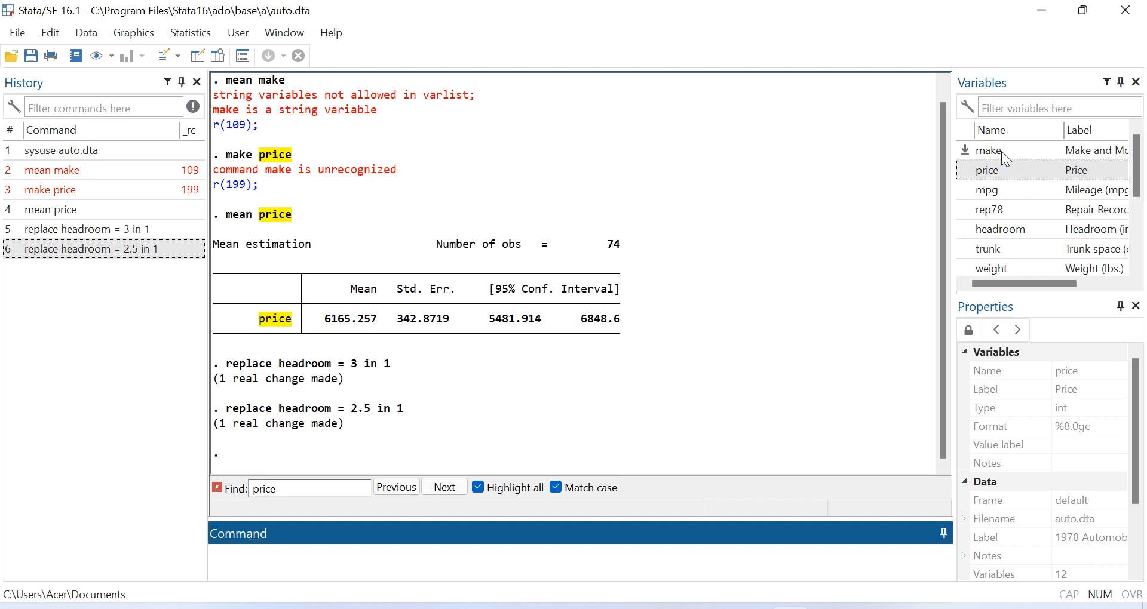
- Insert price into the command line directly from its name in the variable list and erase it again
{"action": "double_click", "coordinate": [987, 168]}
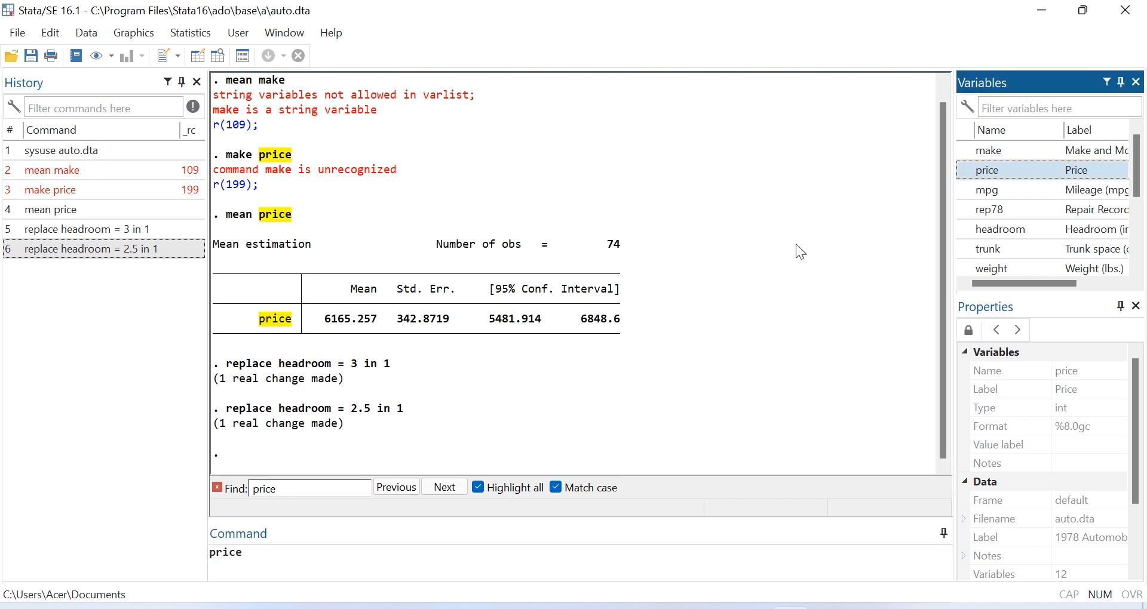
{"action": "left_click", "coordinate": [259, 553]}
{"action": "key", "text": "BackSpace"}
{"action": "key", "text": "BackSpace"}
{"action": "key", "text": "BackSpace"}
{"action": "key", "text": "BackSpace"}
{"action": "key", "text": "BackSpace"}
{"action": "key", "text": "BackSpace"}
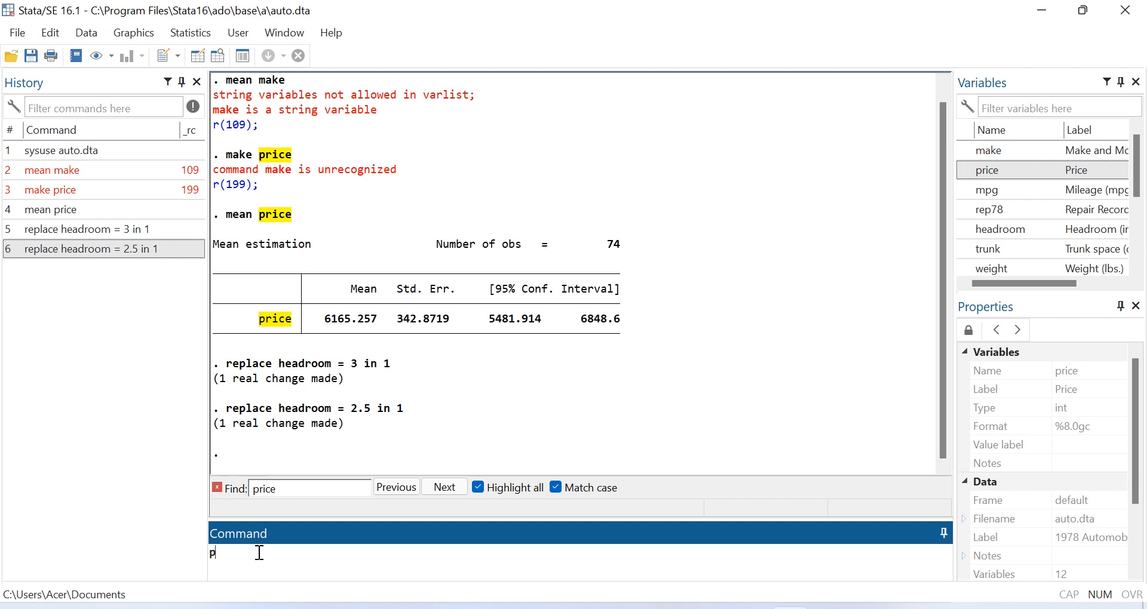
- Write the variable name price by hand in the command line and erase it
{"action": "type", "text": "price"}
{"action": "key", "text": "BackSpace"}
{"action": "key", "text": "BackSpace"}
{"action": "key", "text": "BackSpace"}
{"action": "key", "text": "BackSpace"}
{"action": "key", "text": "BackSpace"}
- Select the make variable and examine its properties along with those of the dataset
{"action": "left_click", "coordinate": [986, 149]}
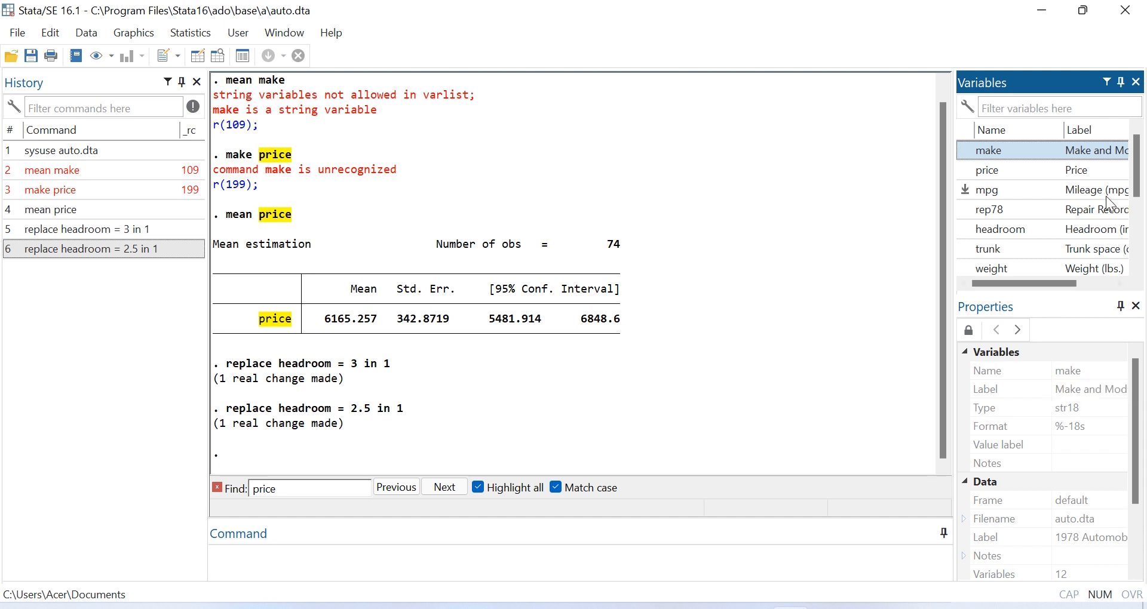
{"action": "mouse_move", "coordinate": [1021, 282]}
{"action": "left_mouse_down"}
{"action": "mouse_move", "coordinate": [1058, 283]}
{"action": "mouse_move", "coordinate": [1019, 283]}
{"action": "left_mouse_up"}
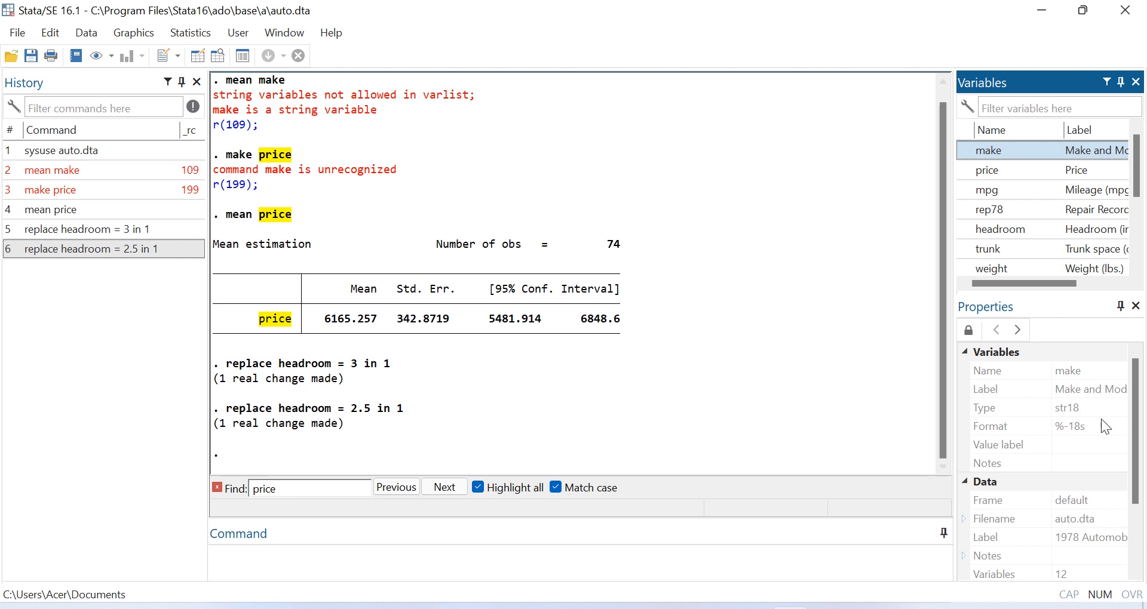
{"action": "scroll", "coordinate": [1135, 430], "scroll_direction": "down", "scroll_amount": 2}
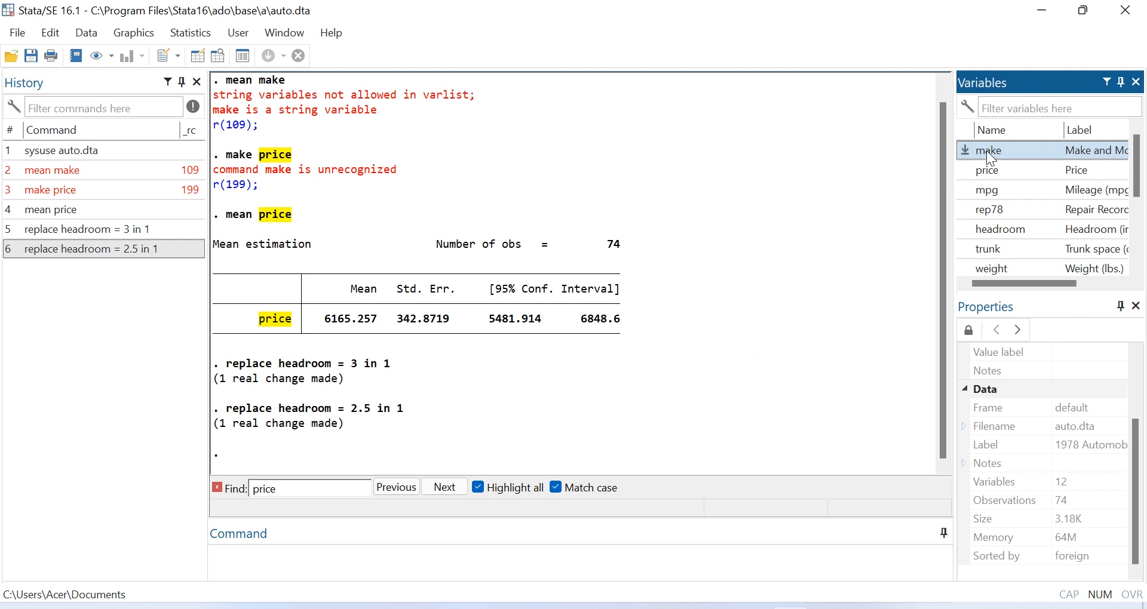
- Step down through the variable list one variable at a time, starting from make
{"action": "key", "text": "Down"}
{"action": "key", "text": "Down"}
{"action": "key", "text": "Down"}
{"action": "key", "text": "Down"}
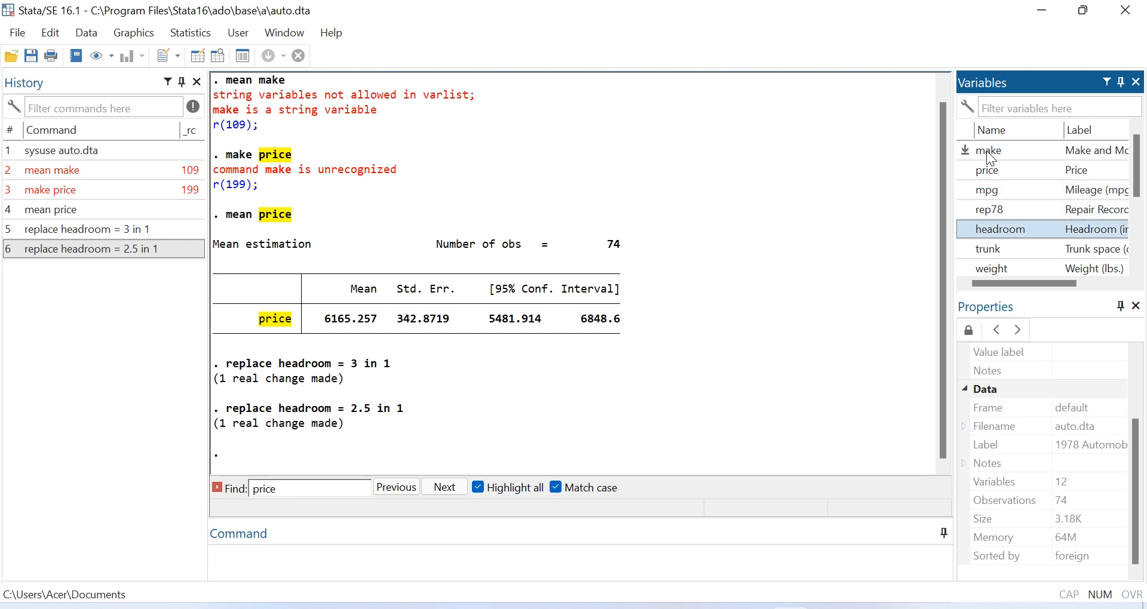
{"action": "key", "text": "Down"}
{"action": "key", "text": "Down"}
{"action": "key", "text": "Down"}
{"action": "key", "text": "Down"}
{"action": "key", "text": "Down"}
{"action": "key", "text": "Down"}
{"action": "key", "text": "Down"}
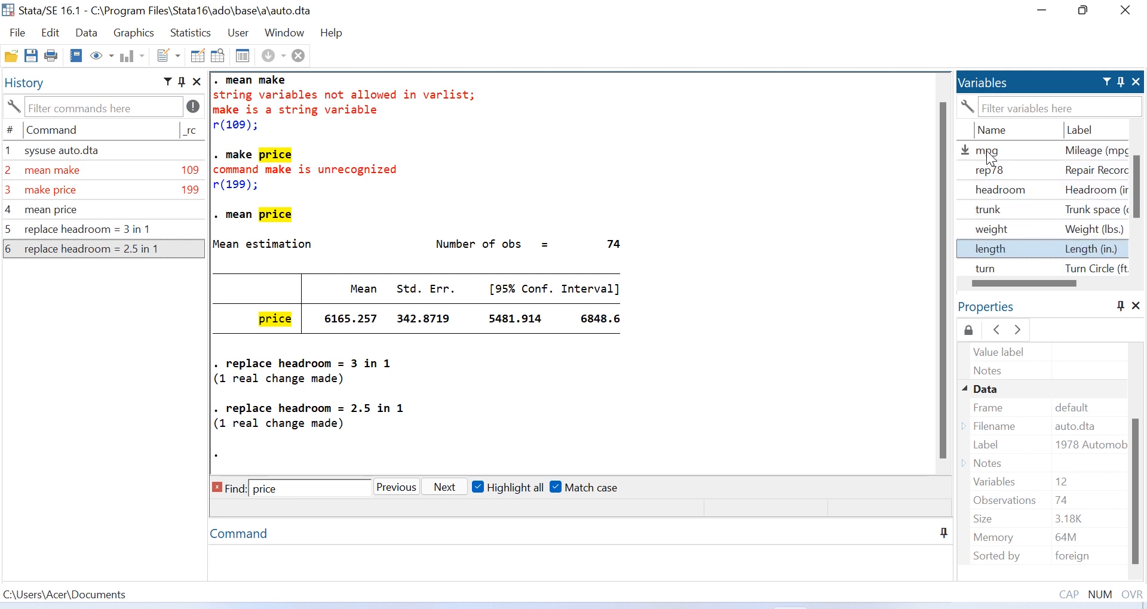